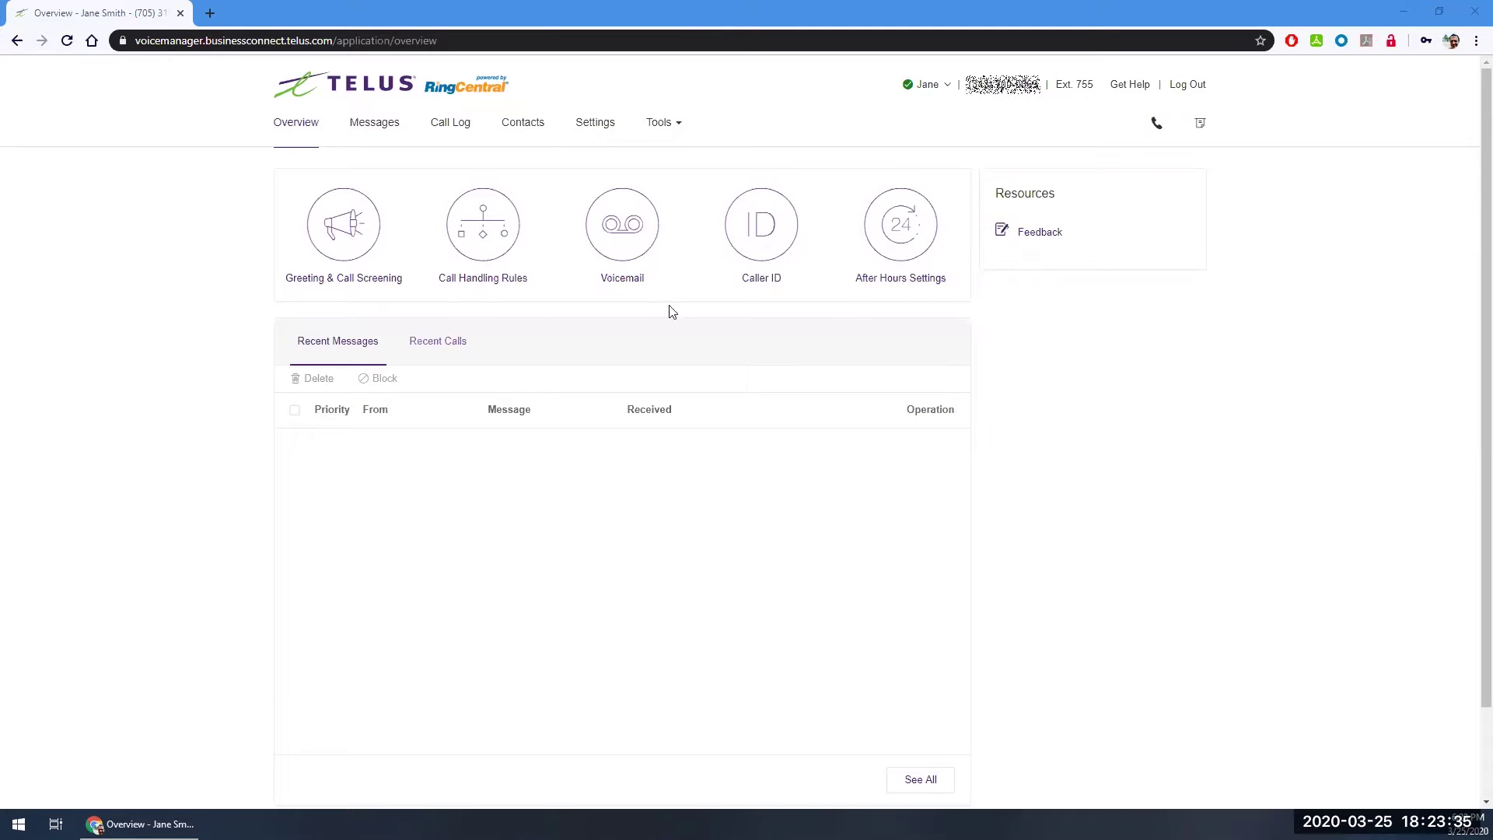
# Download the TELUSBusinessConnectForWindows-19.4.0 installer from Tools > Desktop Apps, confirming the download
pyautogui.click(676, 130)
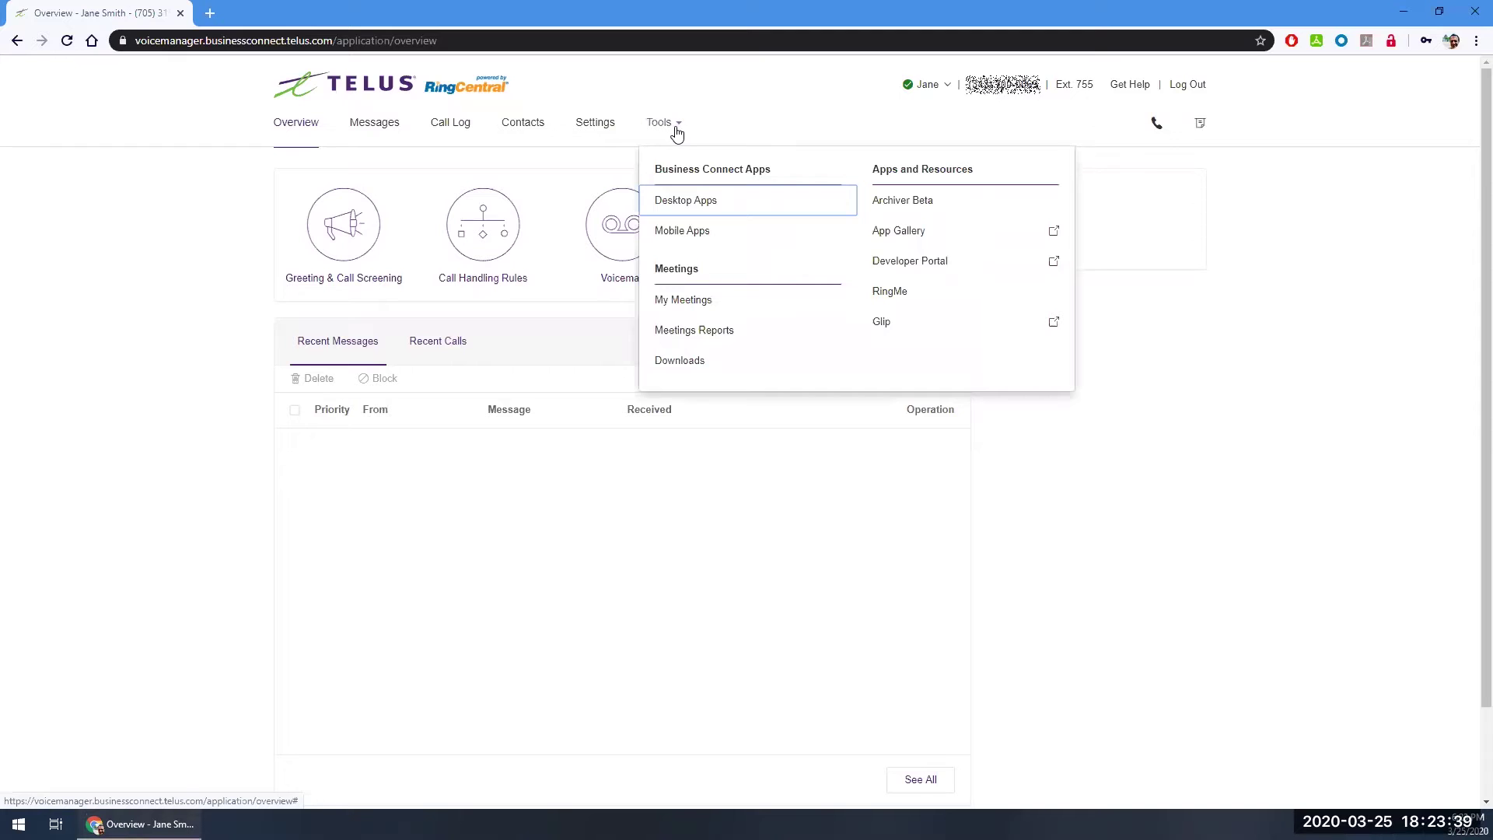
pyautogui.click(679, 203)
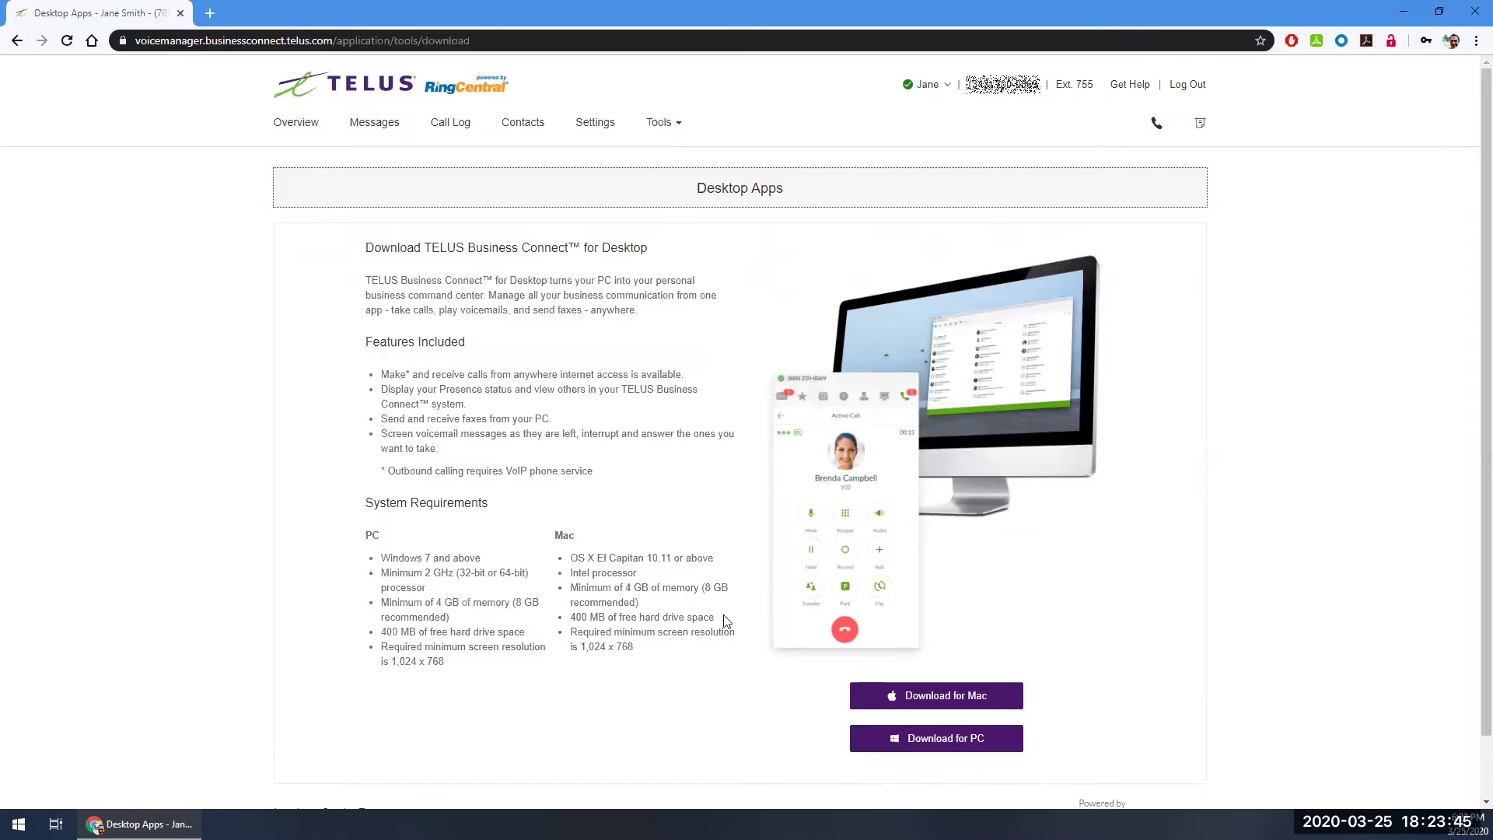
pyautogui.click(948, 740)
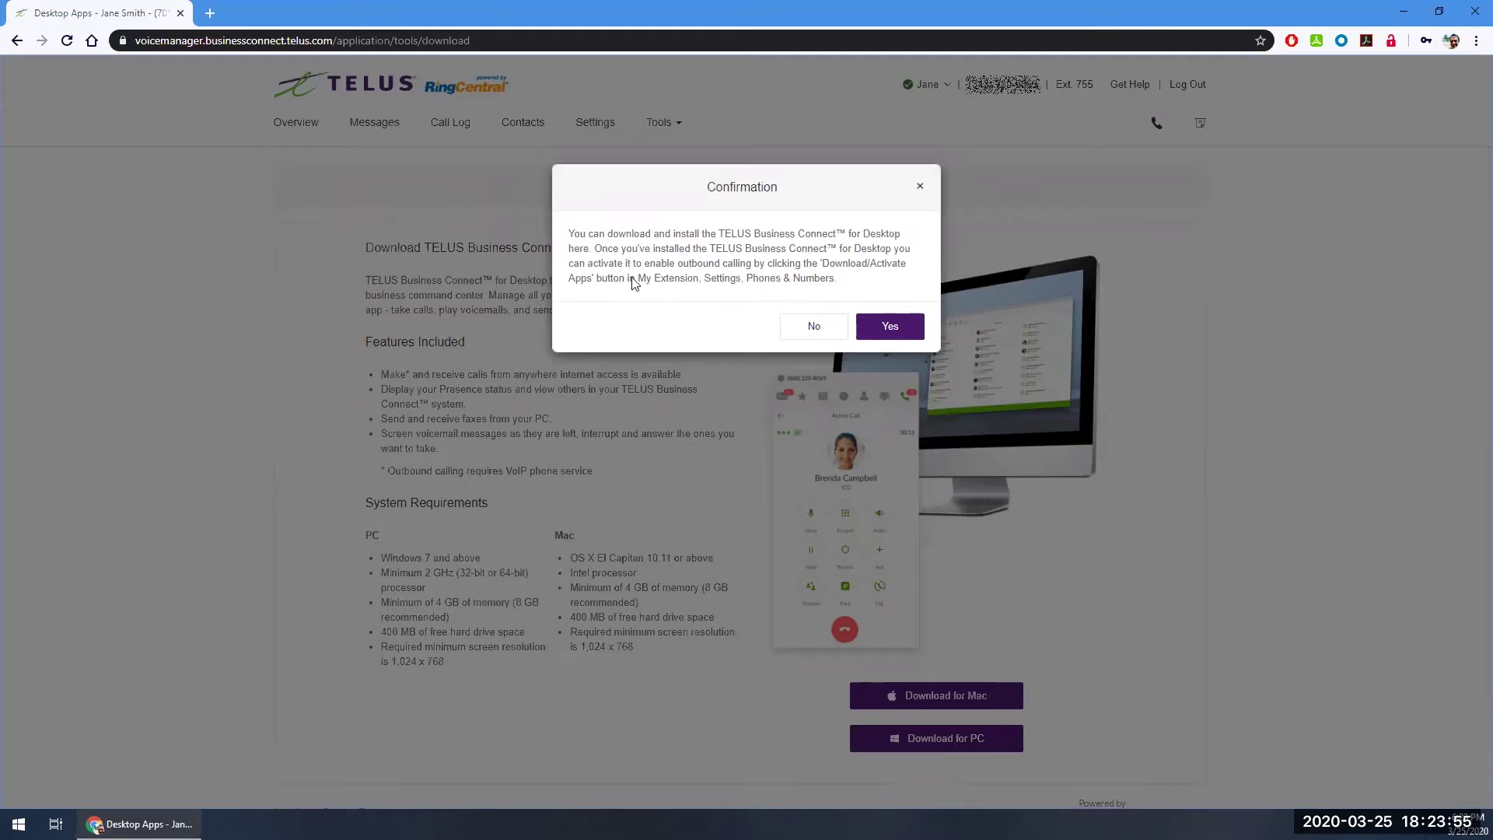
pyautogui.click(882, 328)
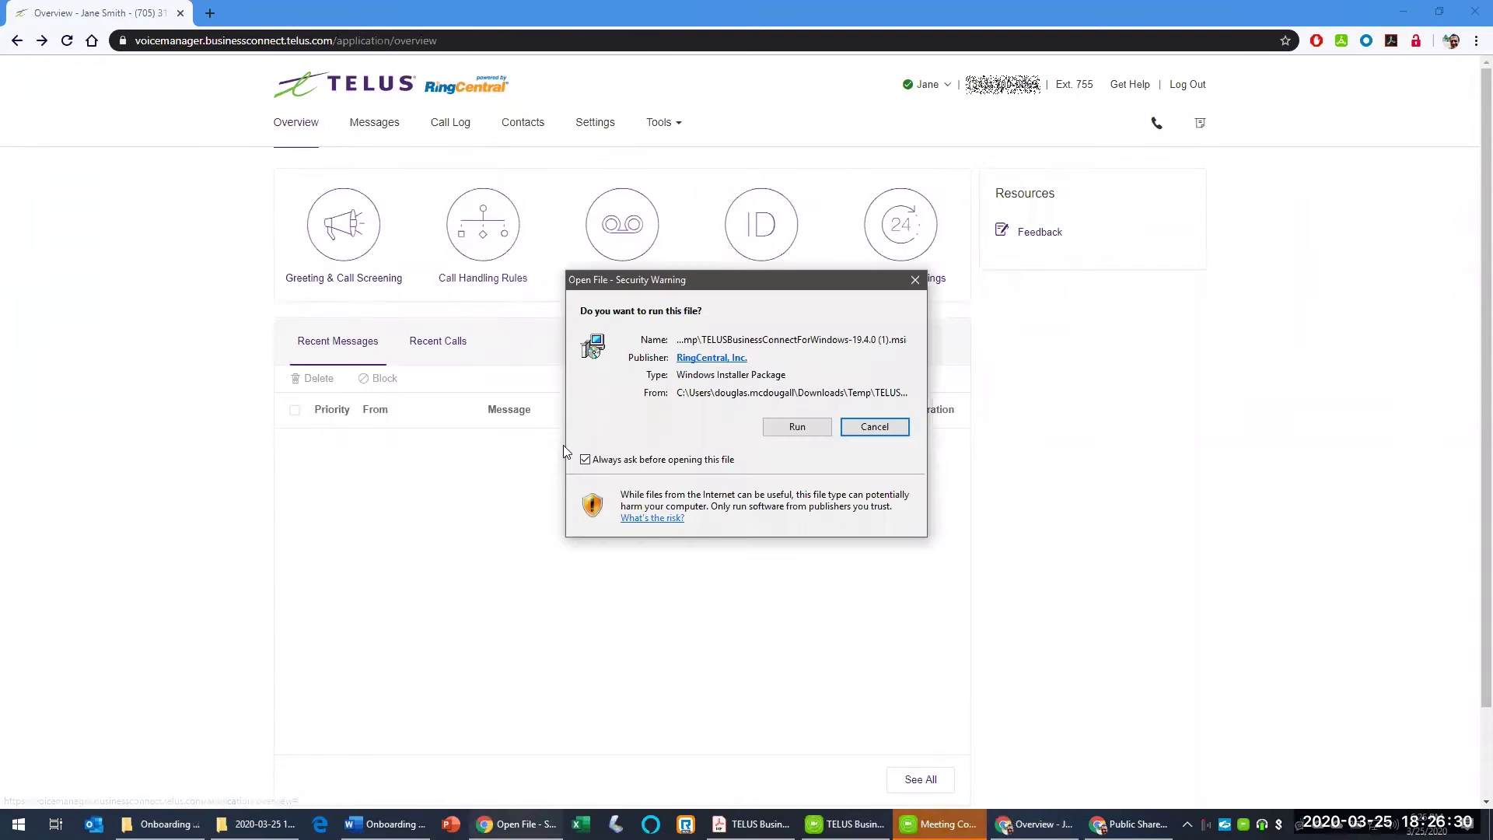
# Run the installer, accept the licence, install, and finish with the app launching
pyautogui.click(793, 427)
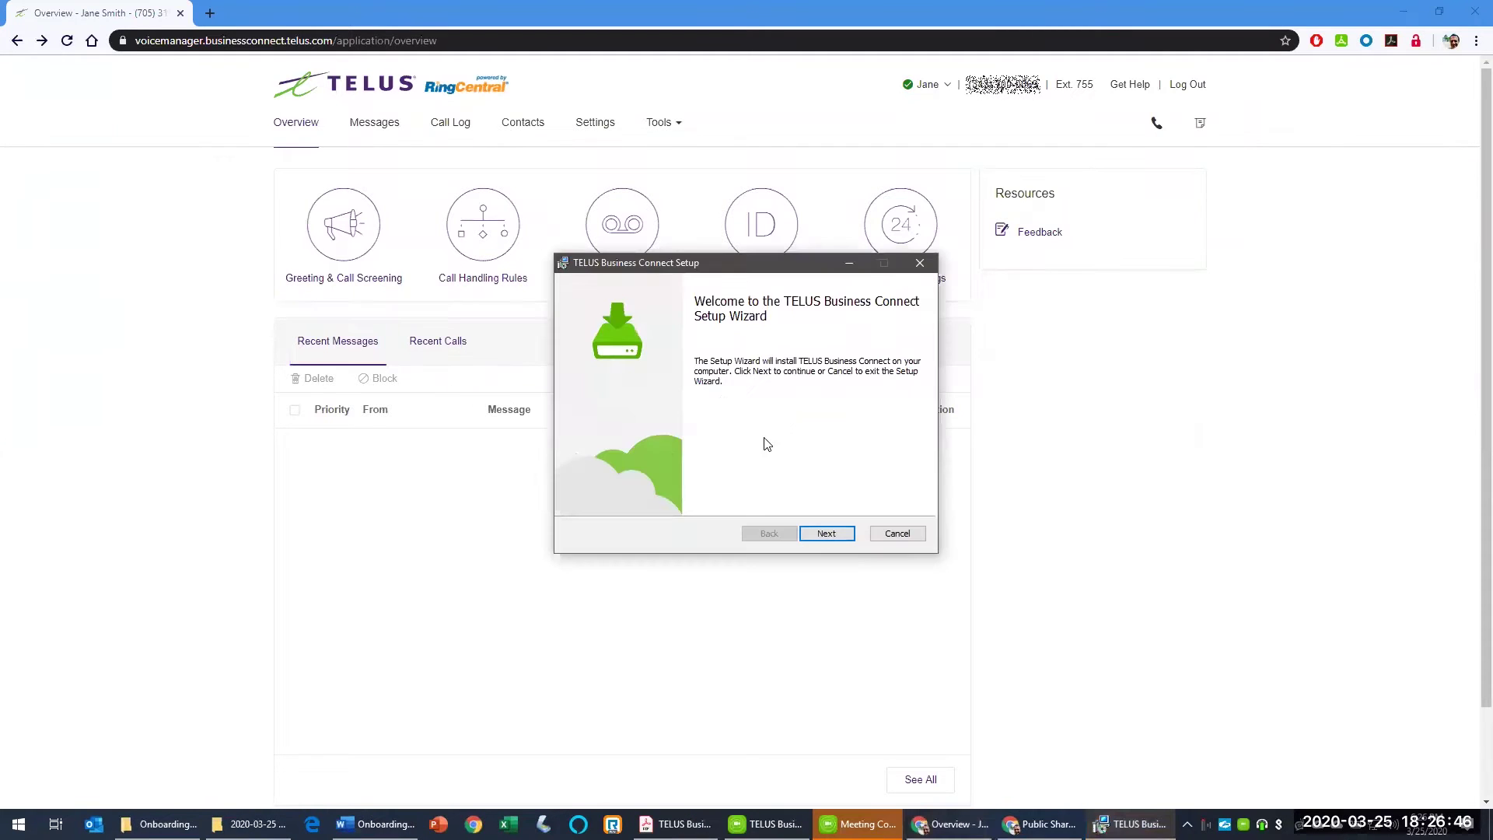
pyautogui.click(827, 533)
pyautogui.click(582, 498)
pyautogui.click(826, 534)
pyautogui.click(827, 535)
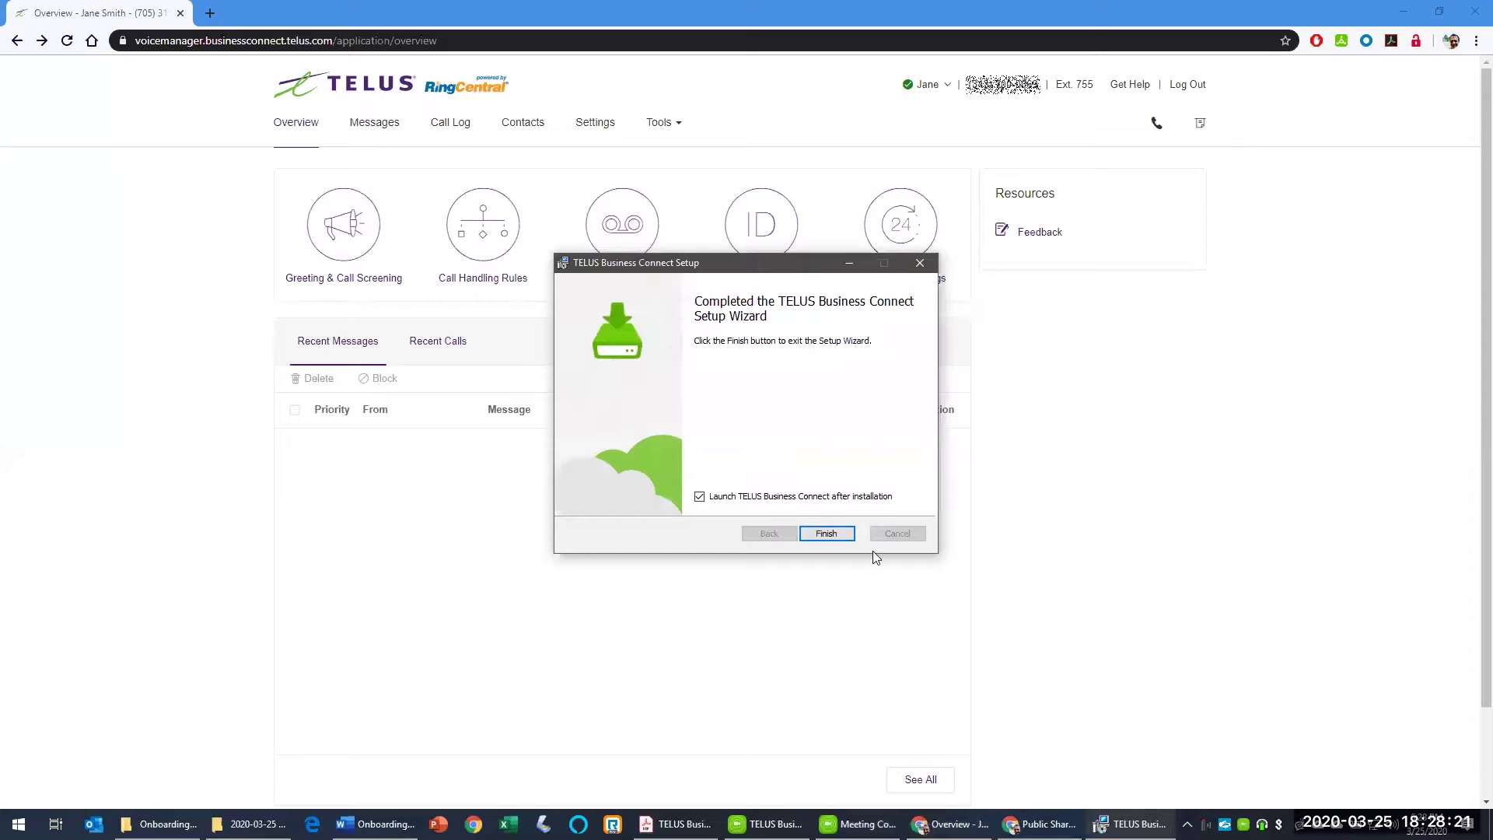
pyautogui.click(826, 534)
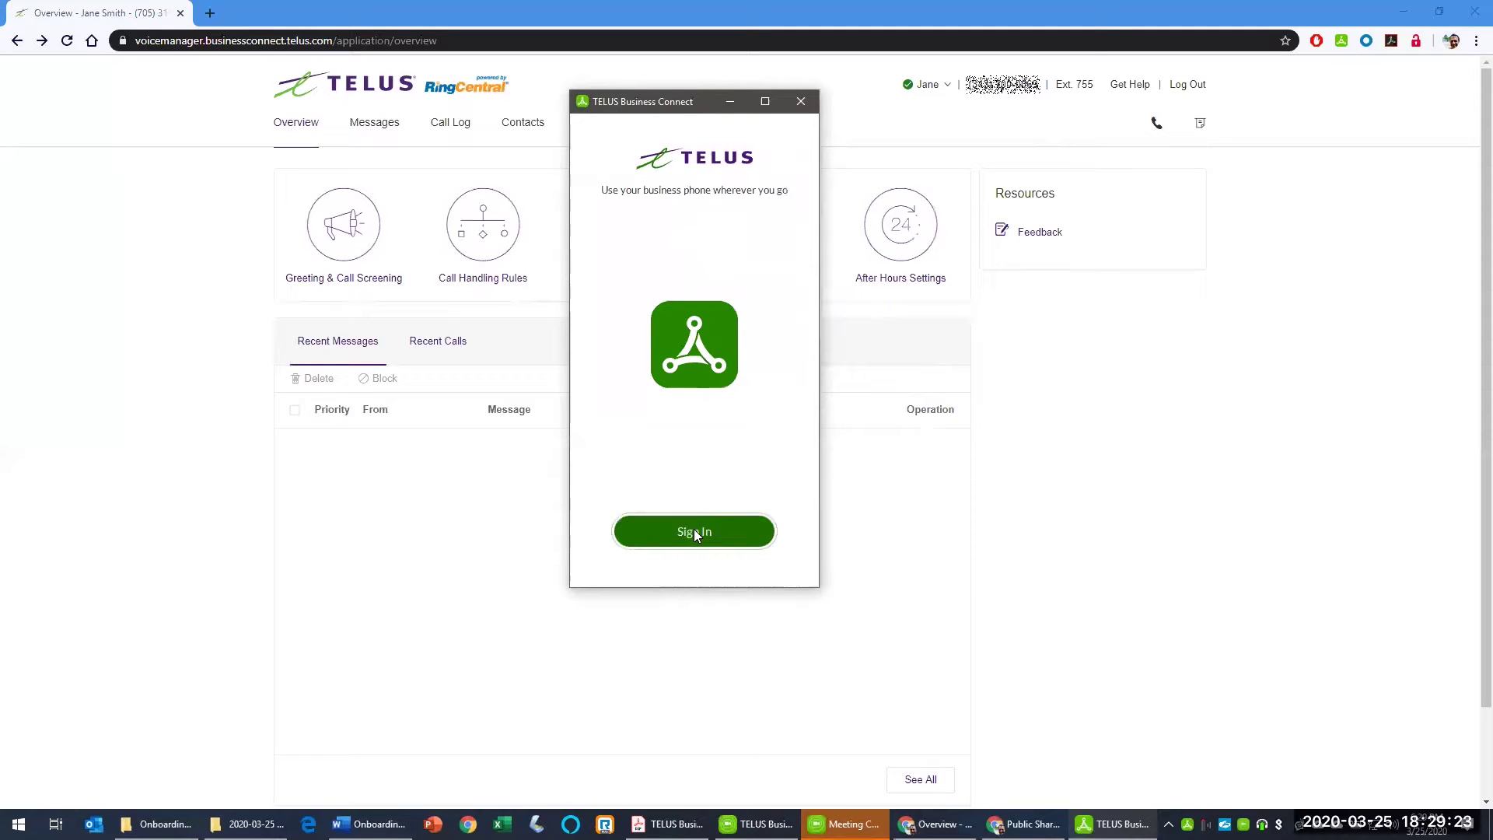
# Open the sign-in form and enter the account password after the extension field
pyautogui.click(696, 534)
pyautogui.click(621, 233)
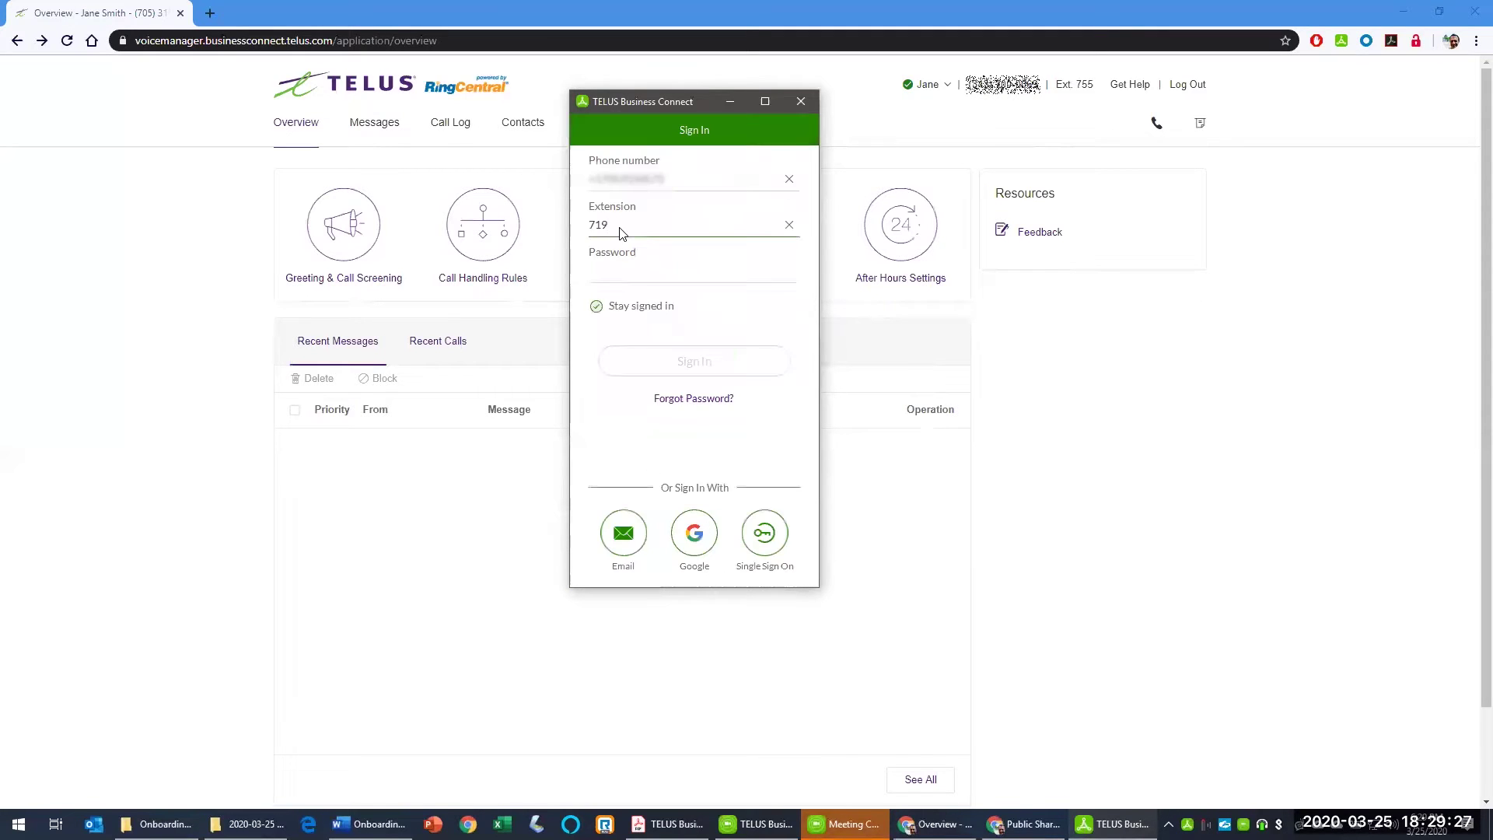
pyautogui.press('Tab')
pyautogui.write('********')
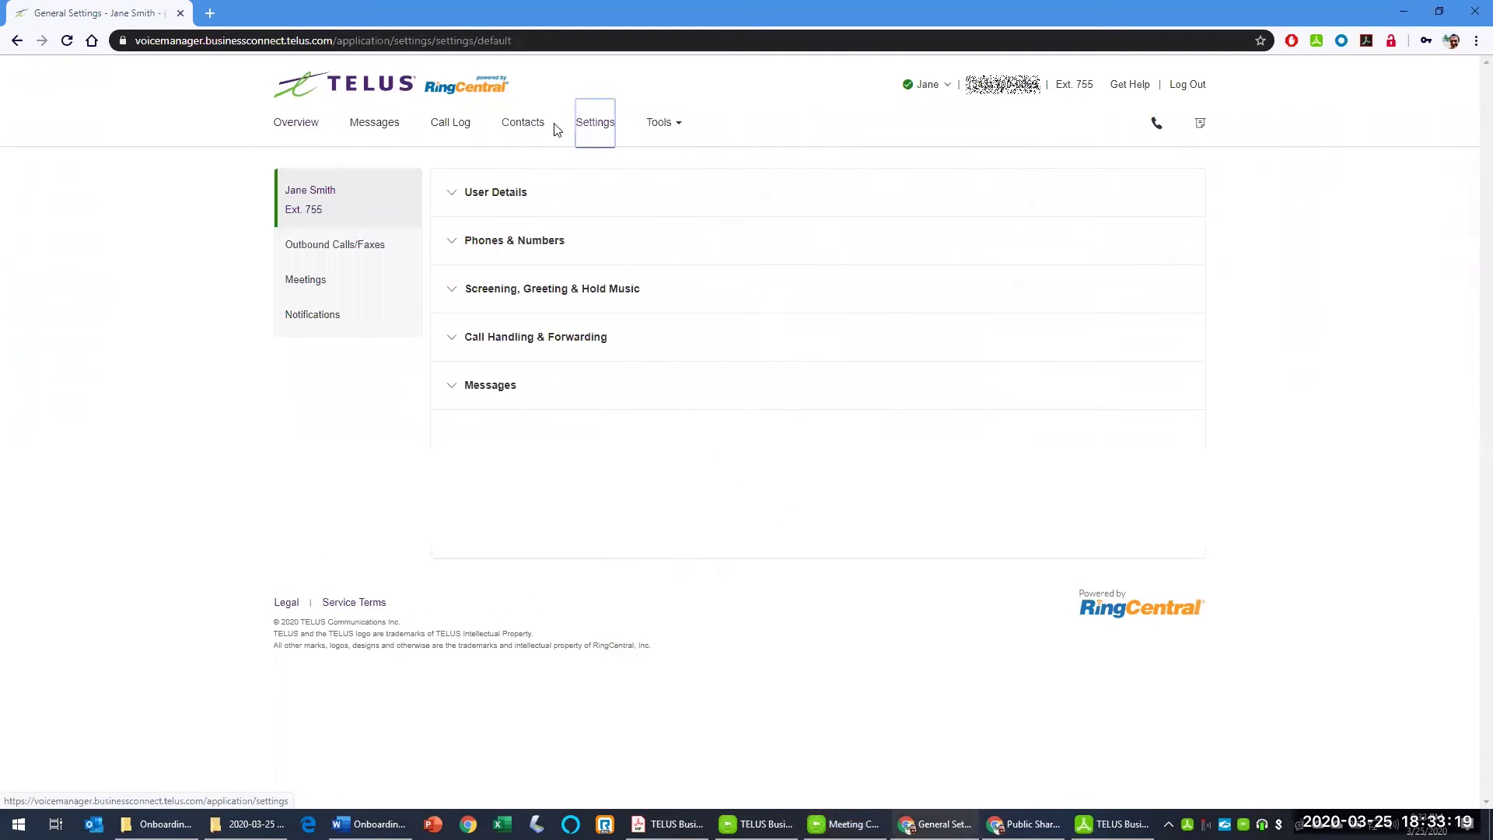
# From Phones & Numbers > Phones, choose Activate Existing for desktop app LPRC8496
pyautogui.click(482, 240)
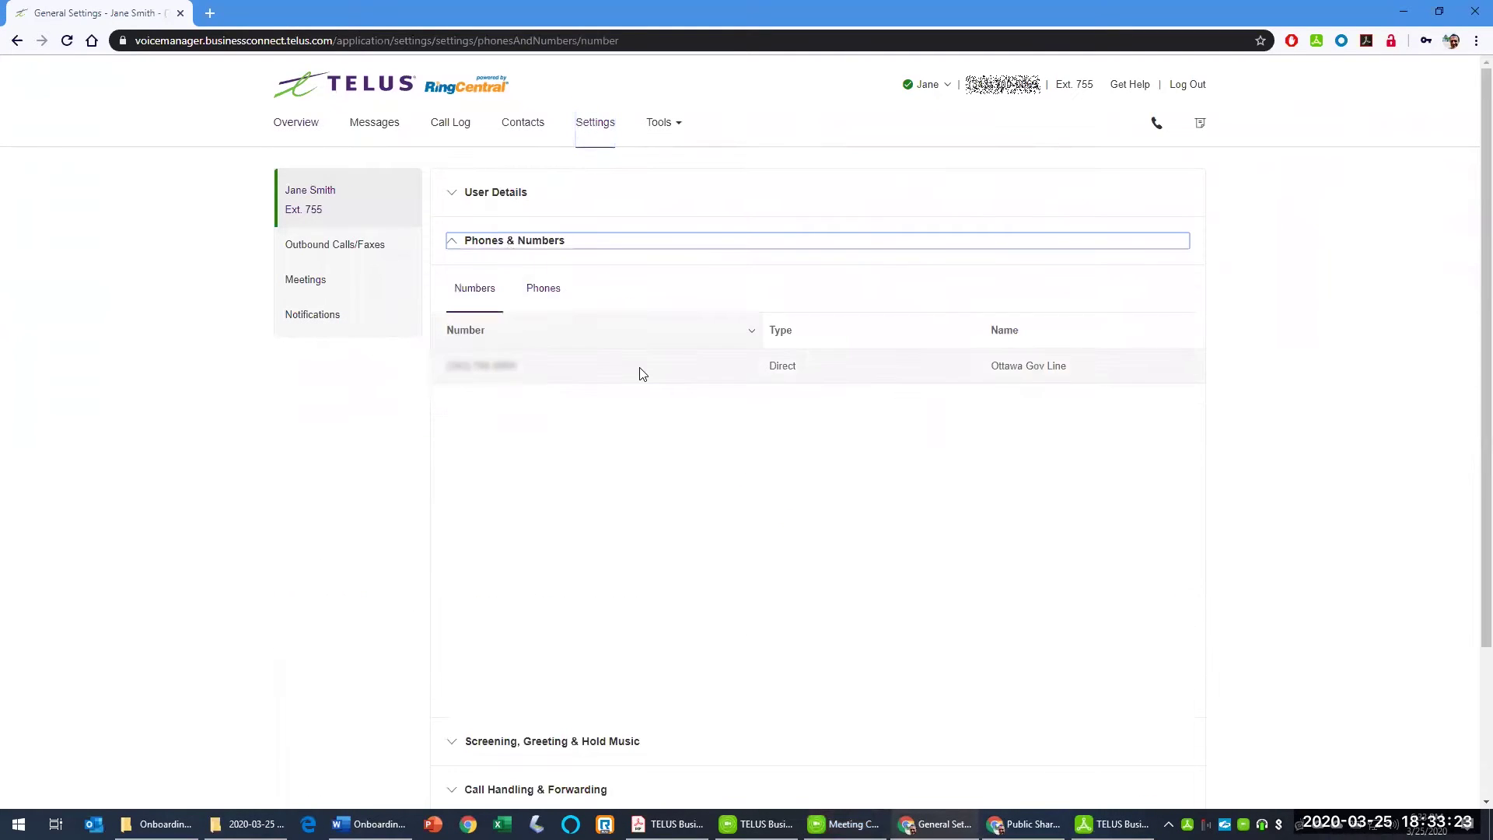
pyautogui.click(544, 289)
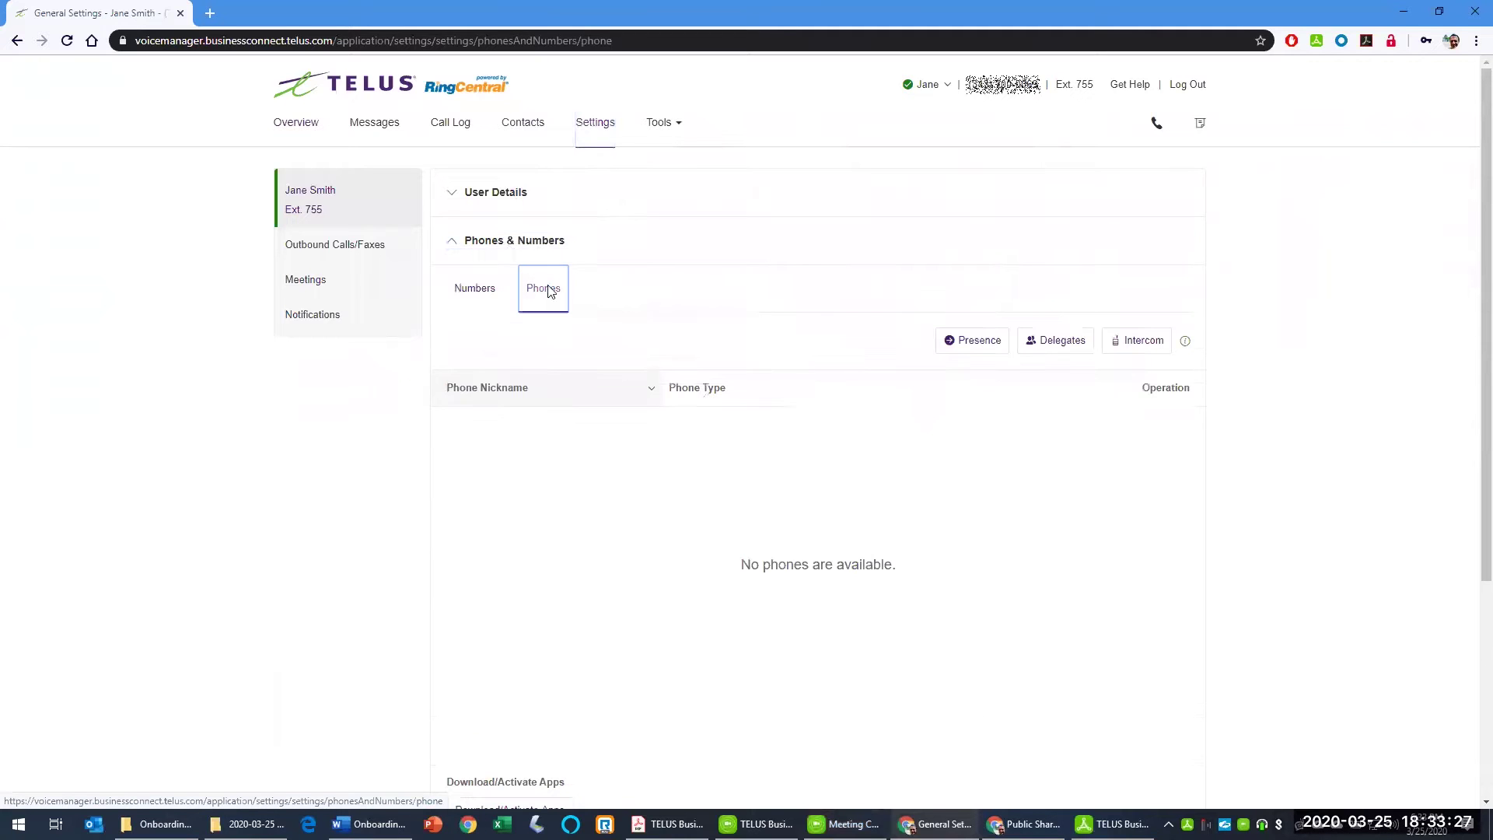
pyautogui.scroll(-4, 672, 310)
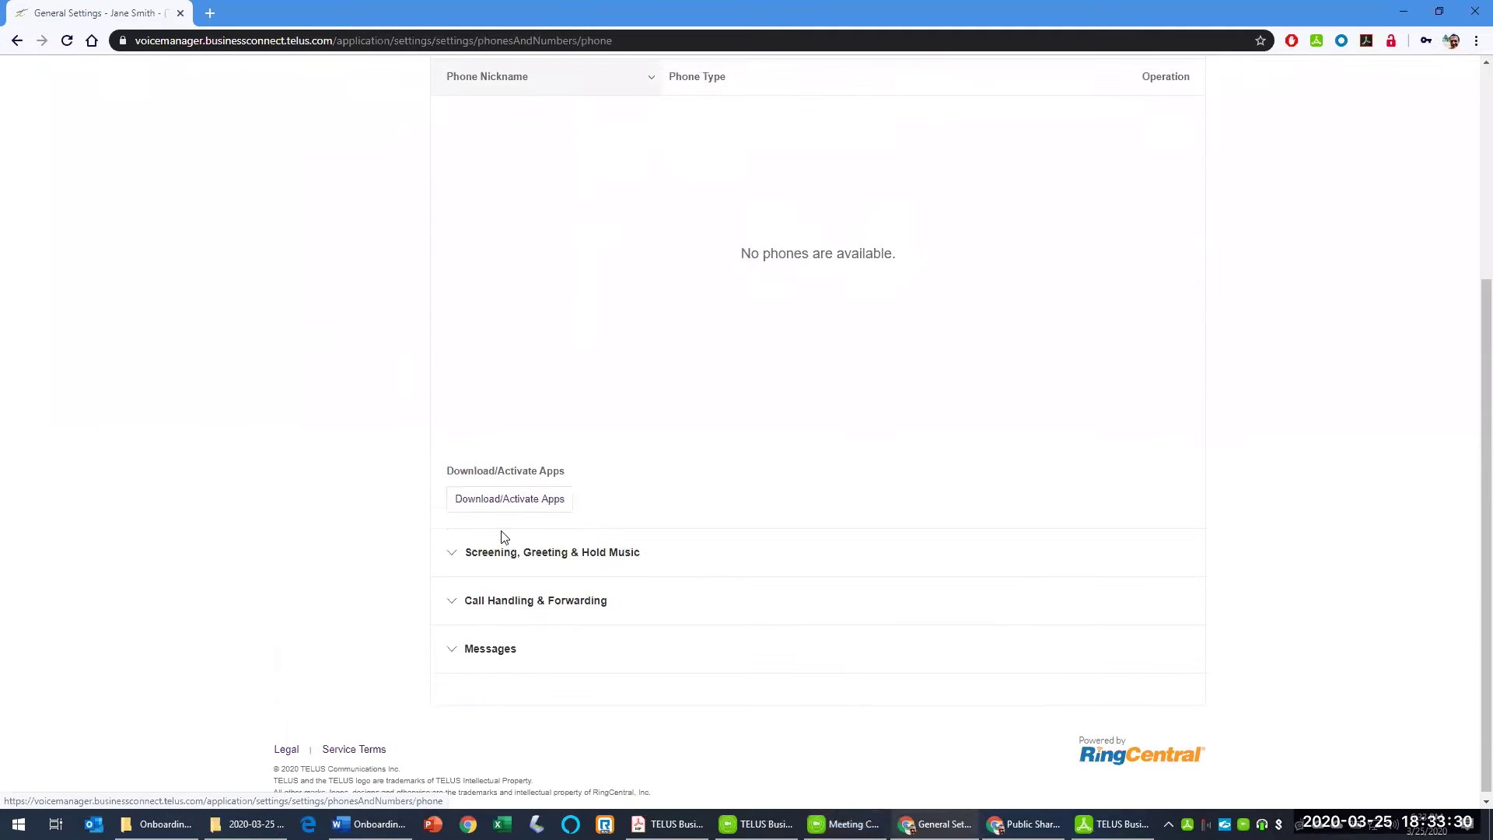
pyautogui.click(508, 499)
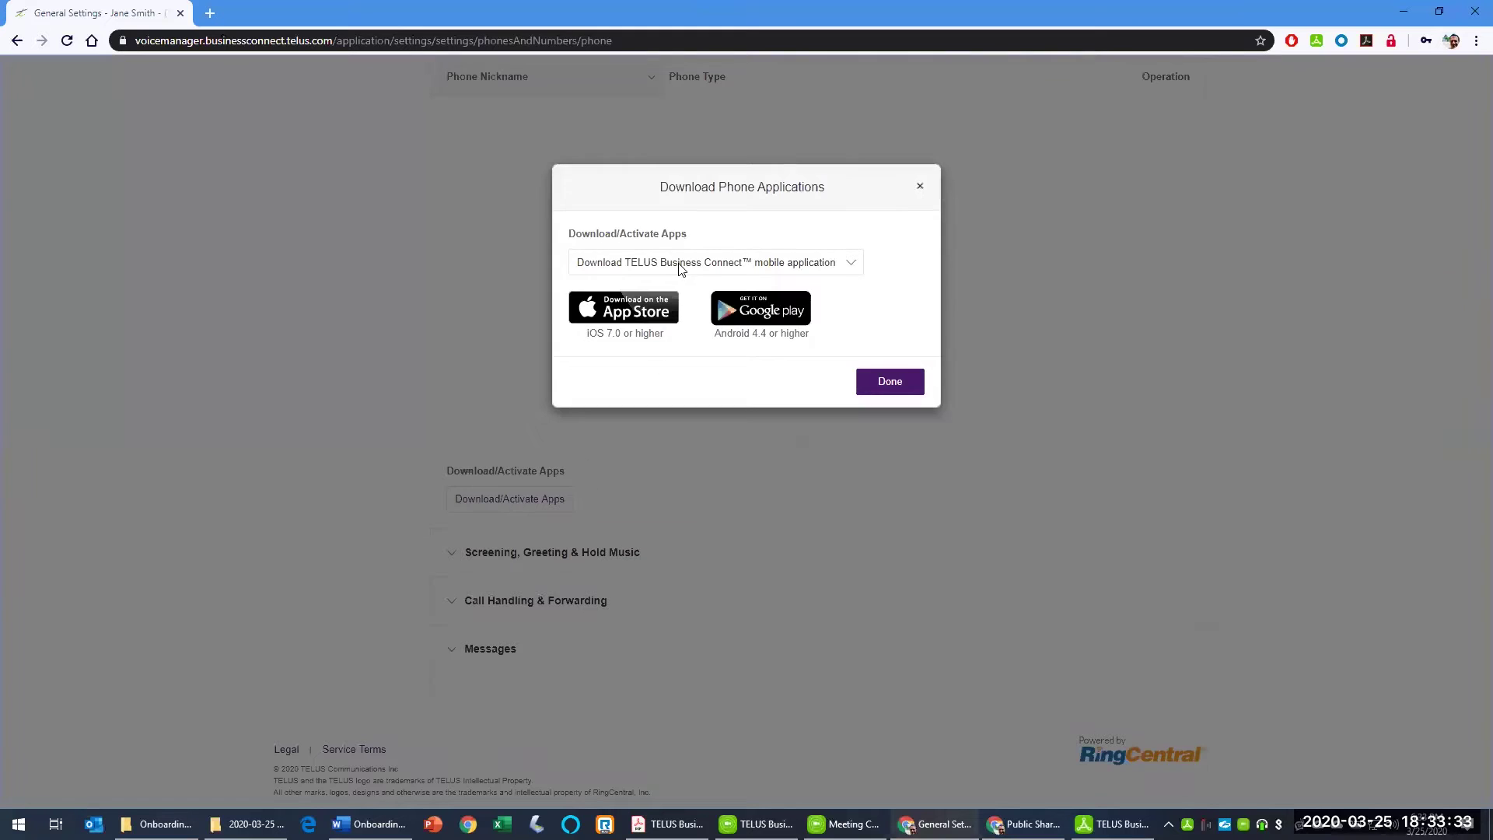
pyautogui.click(853, 264)
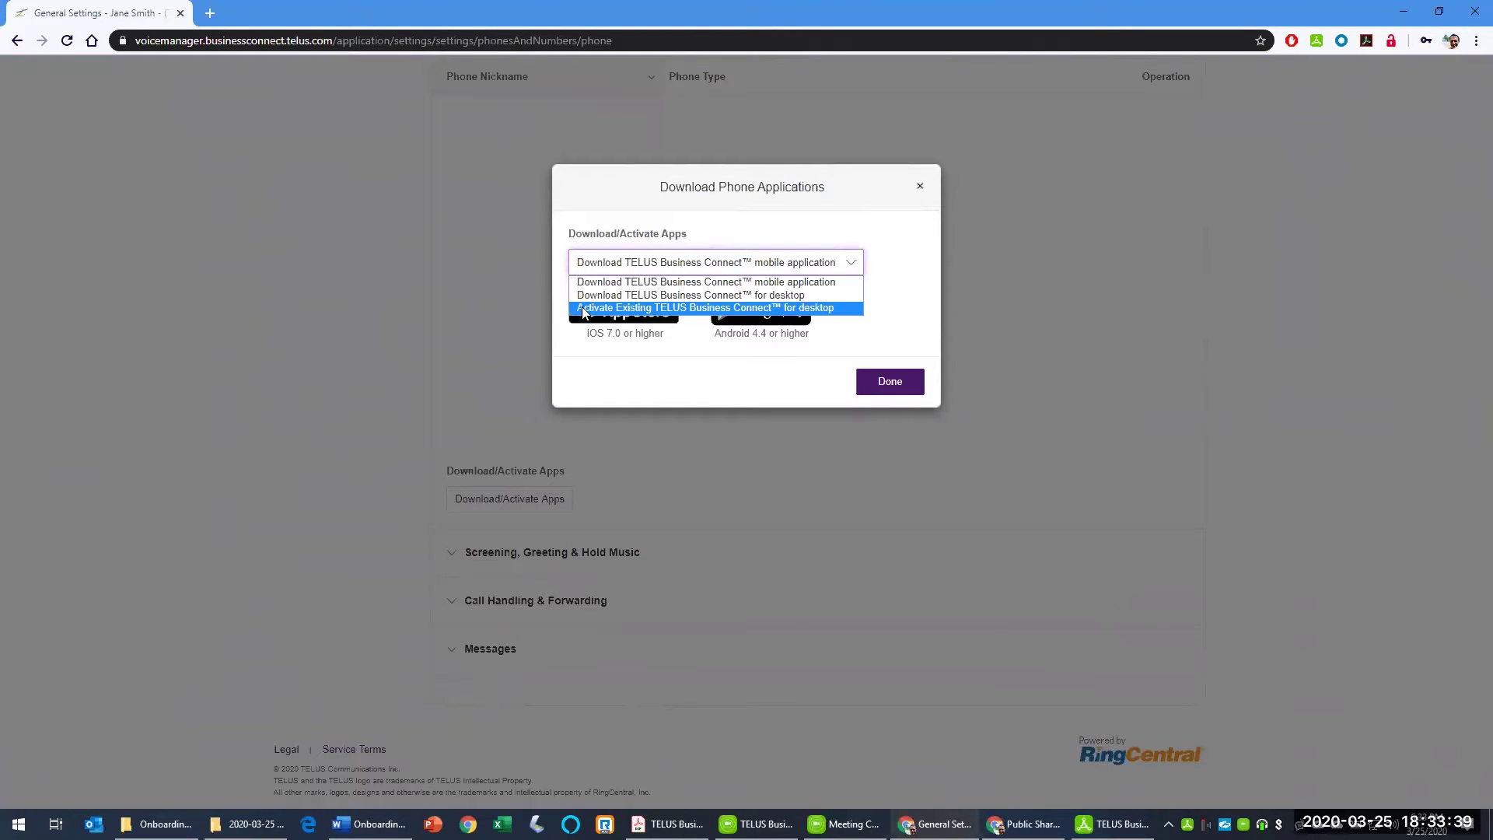
pyautogui.click(669, 309)
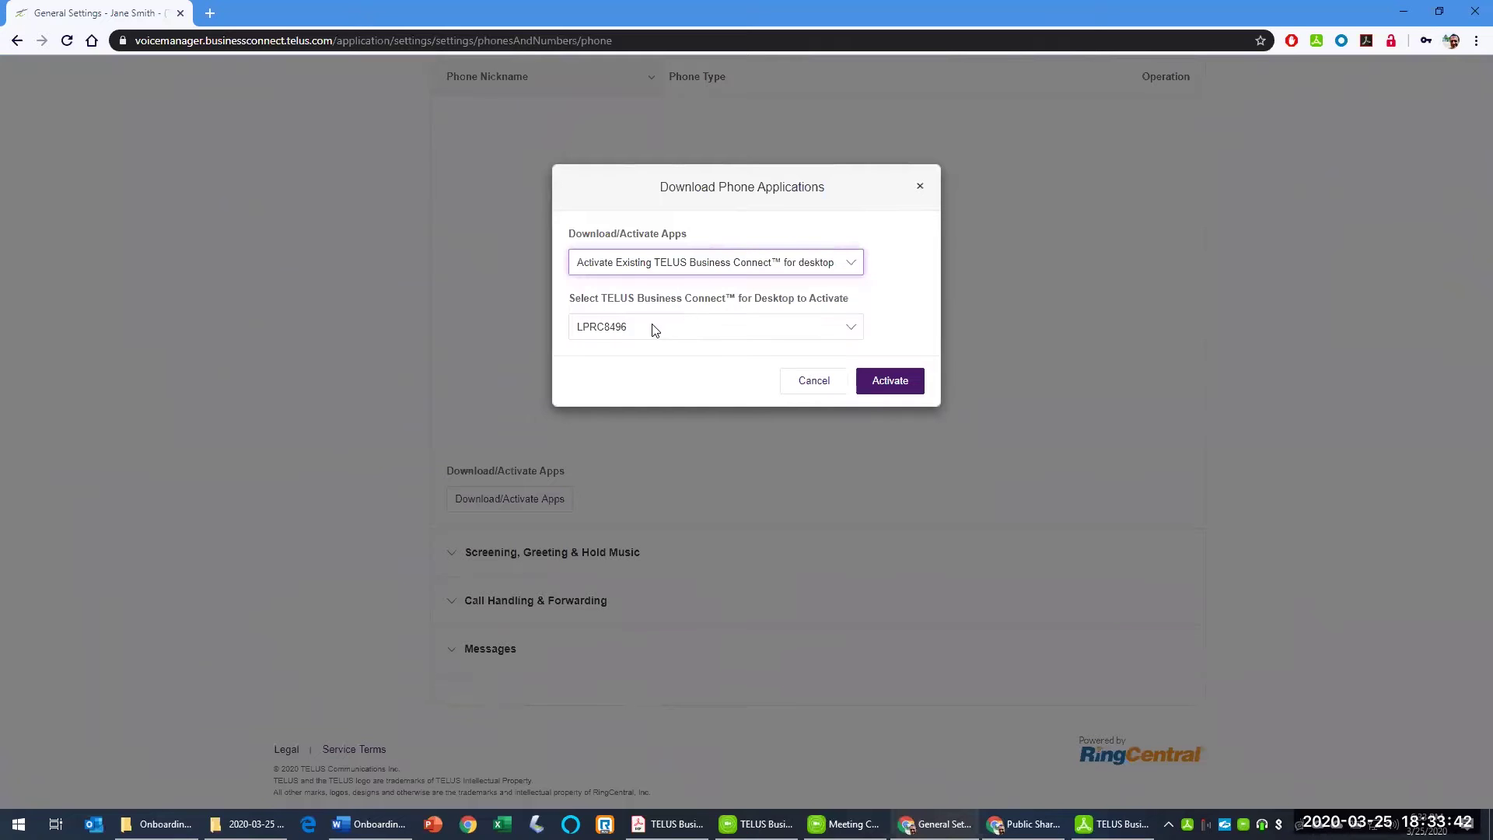
pyautogui.click(886, 380)
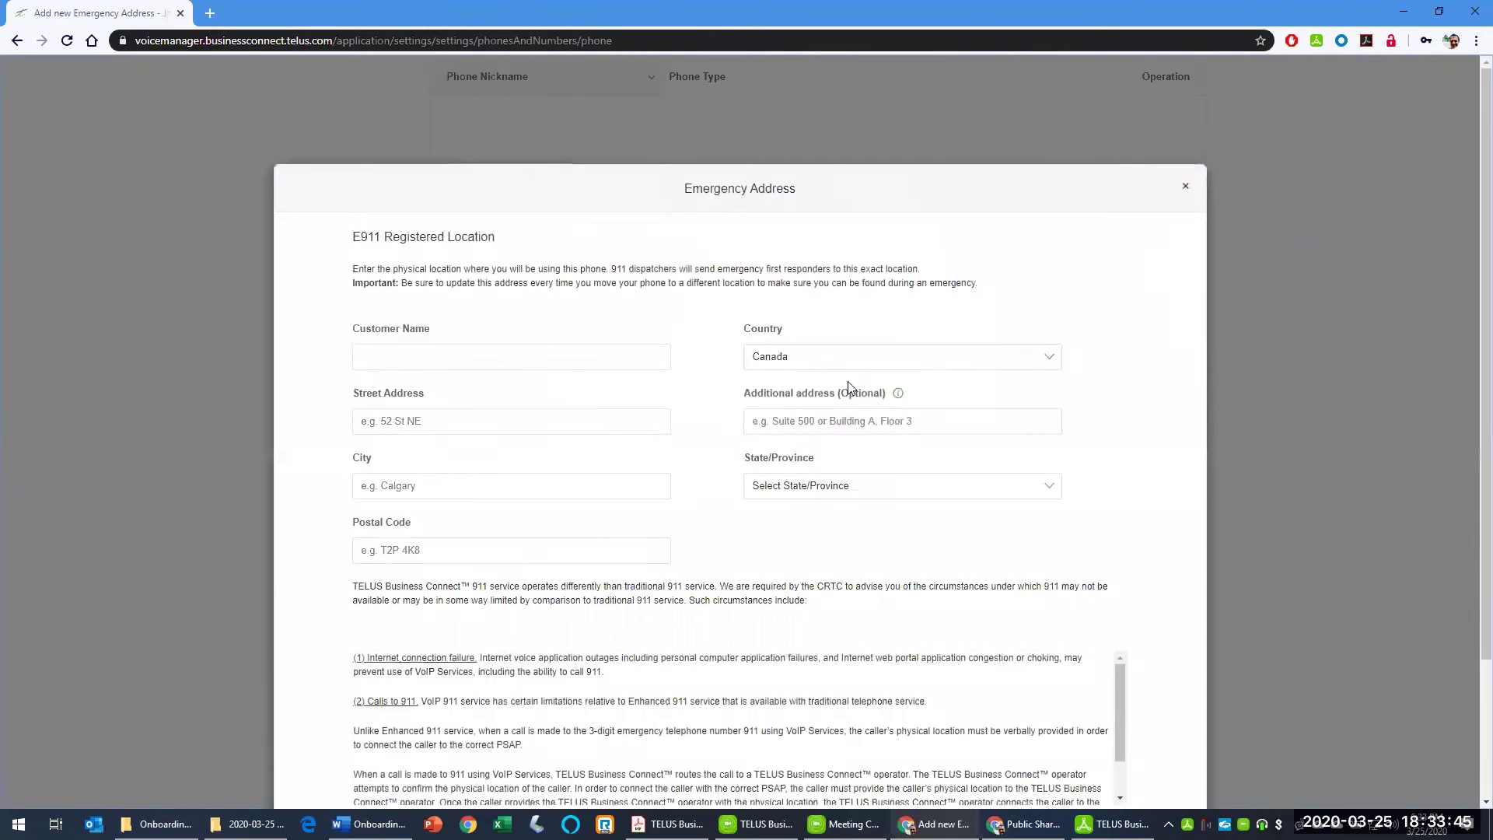
# Fill in the E911 form with the user's name and postal code, accept the limitations, and submit
pyautogui.write('Jane S')
pyautogui.write('.')
pyautogui.write('V0E 1P')
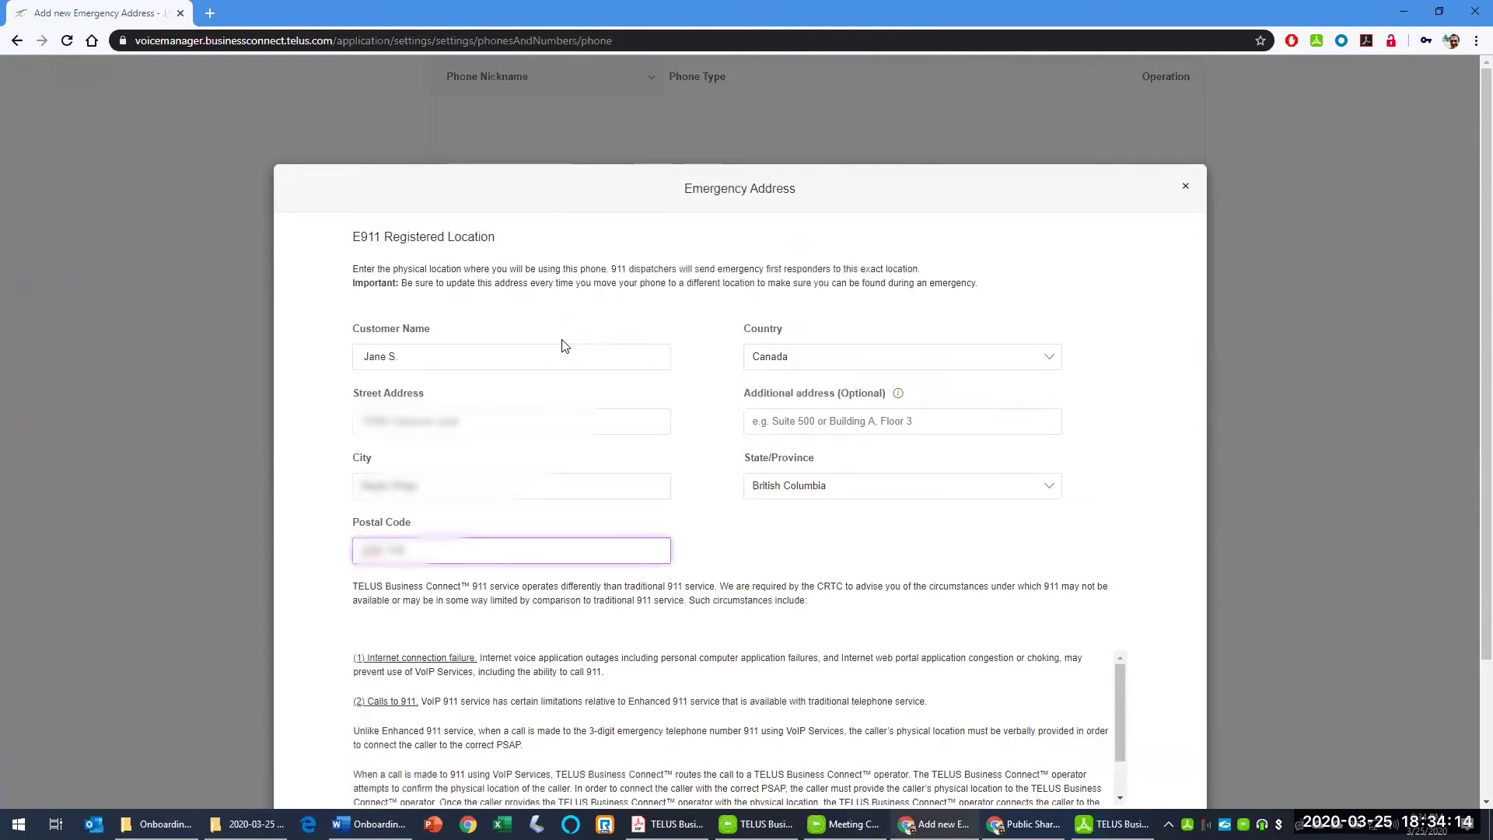
pyautogui.scroll(-2, 565, 346)
pyautogui.click(357, 666)
pyautogui.click(1155, 759)
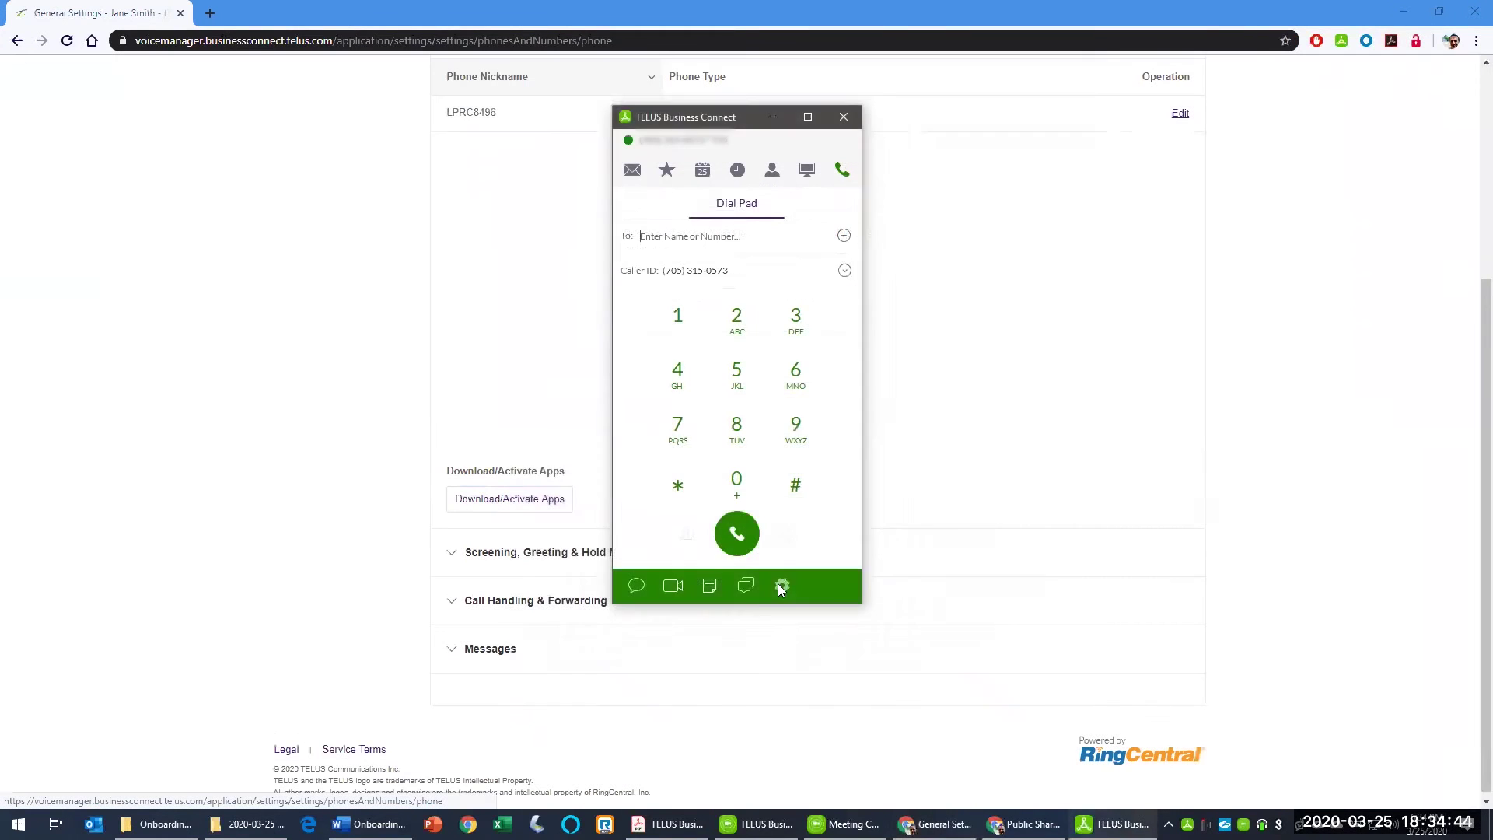
# Close the activation confirmation, log out, and sign back in with the account password
pyautogui.click(778, 583)
pyautogui.click(598, 616)
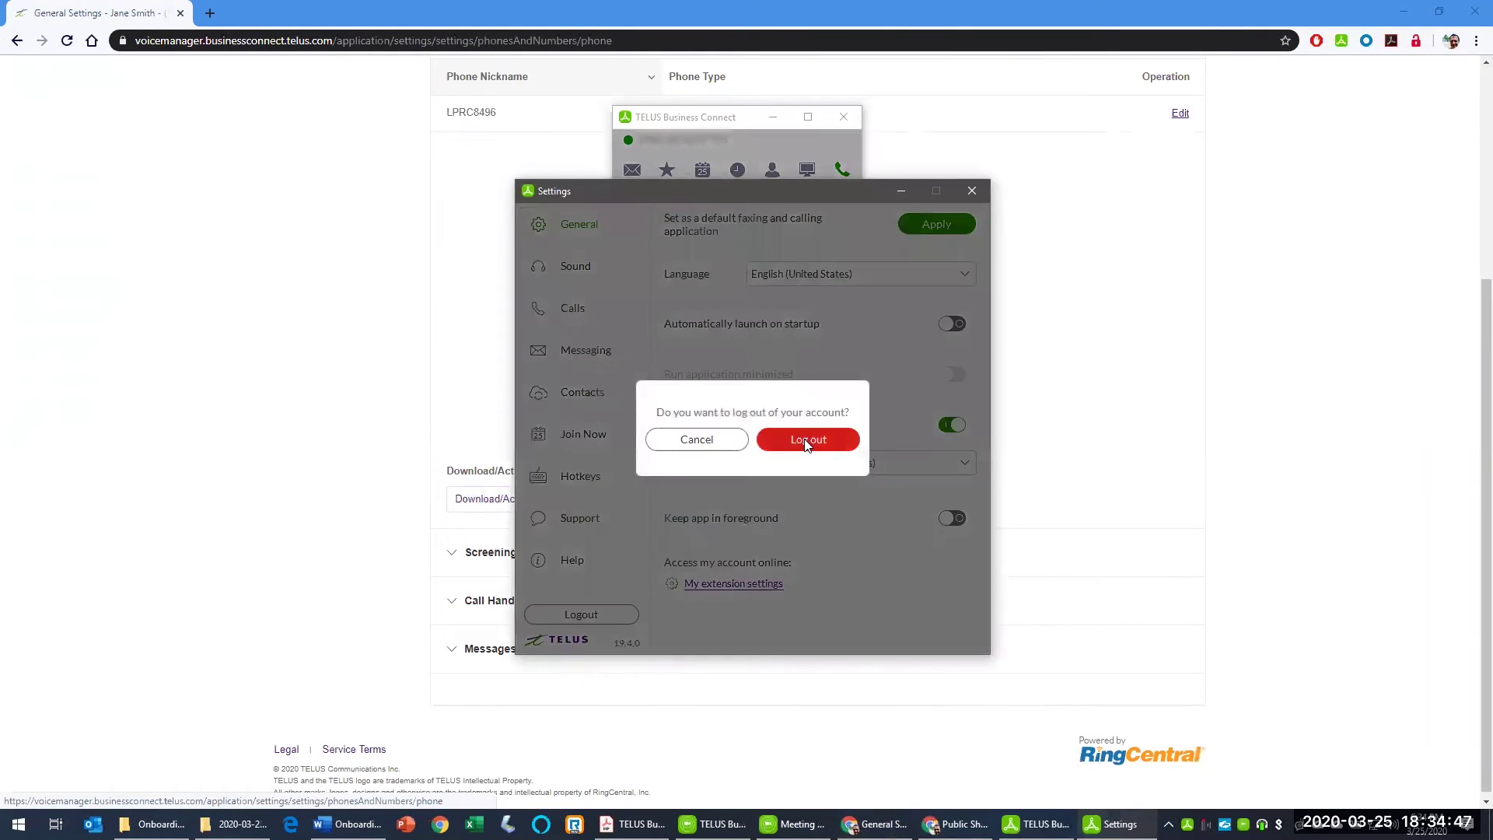
pyautogui.click(805, 439)
pyautogui.click(739, 543)
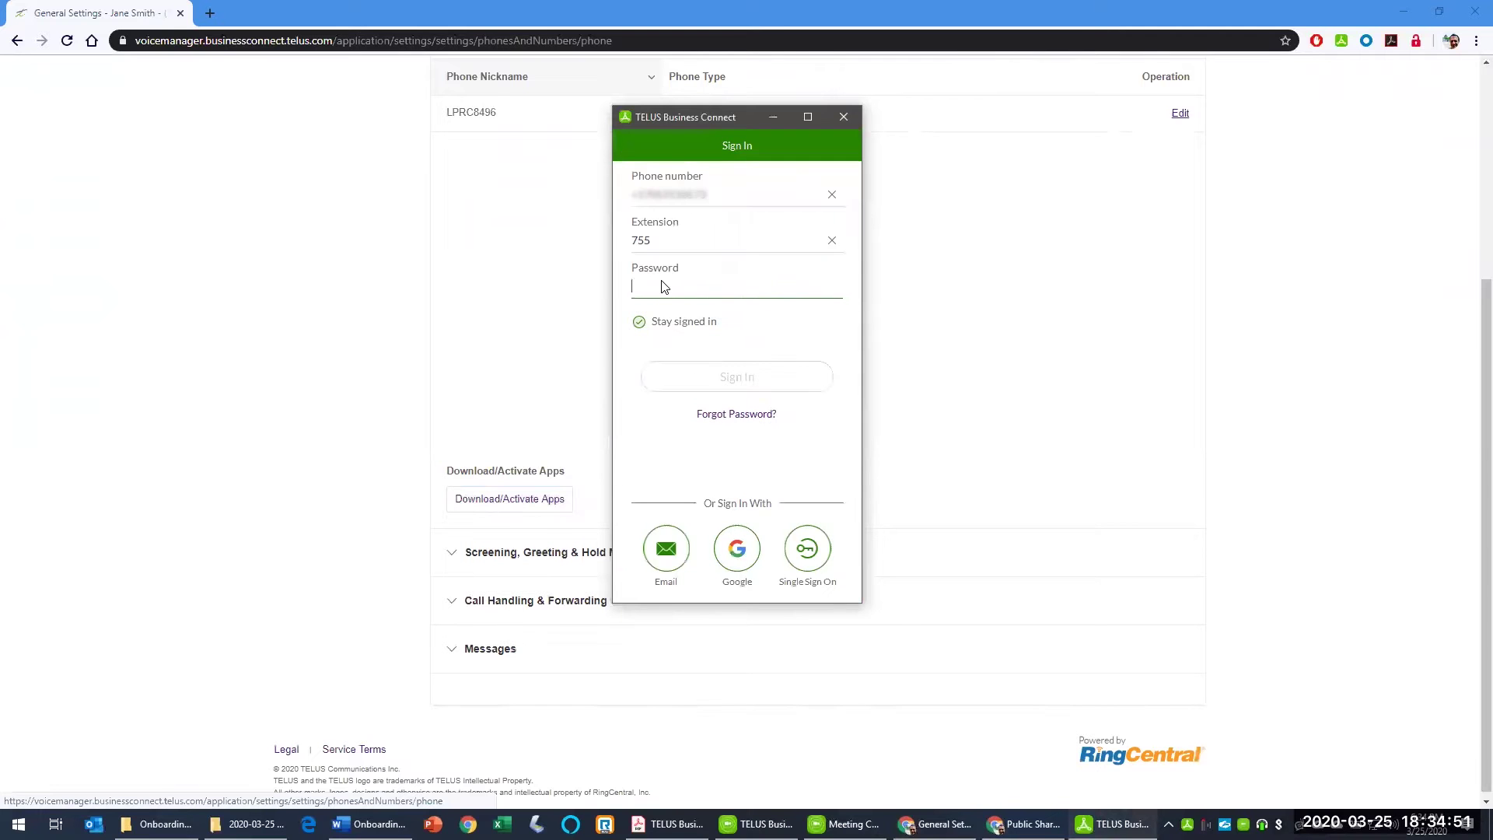
pyautogui.write('**')
pyautogui.press('Return')
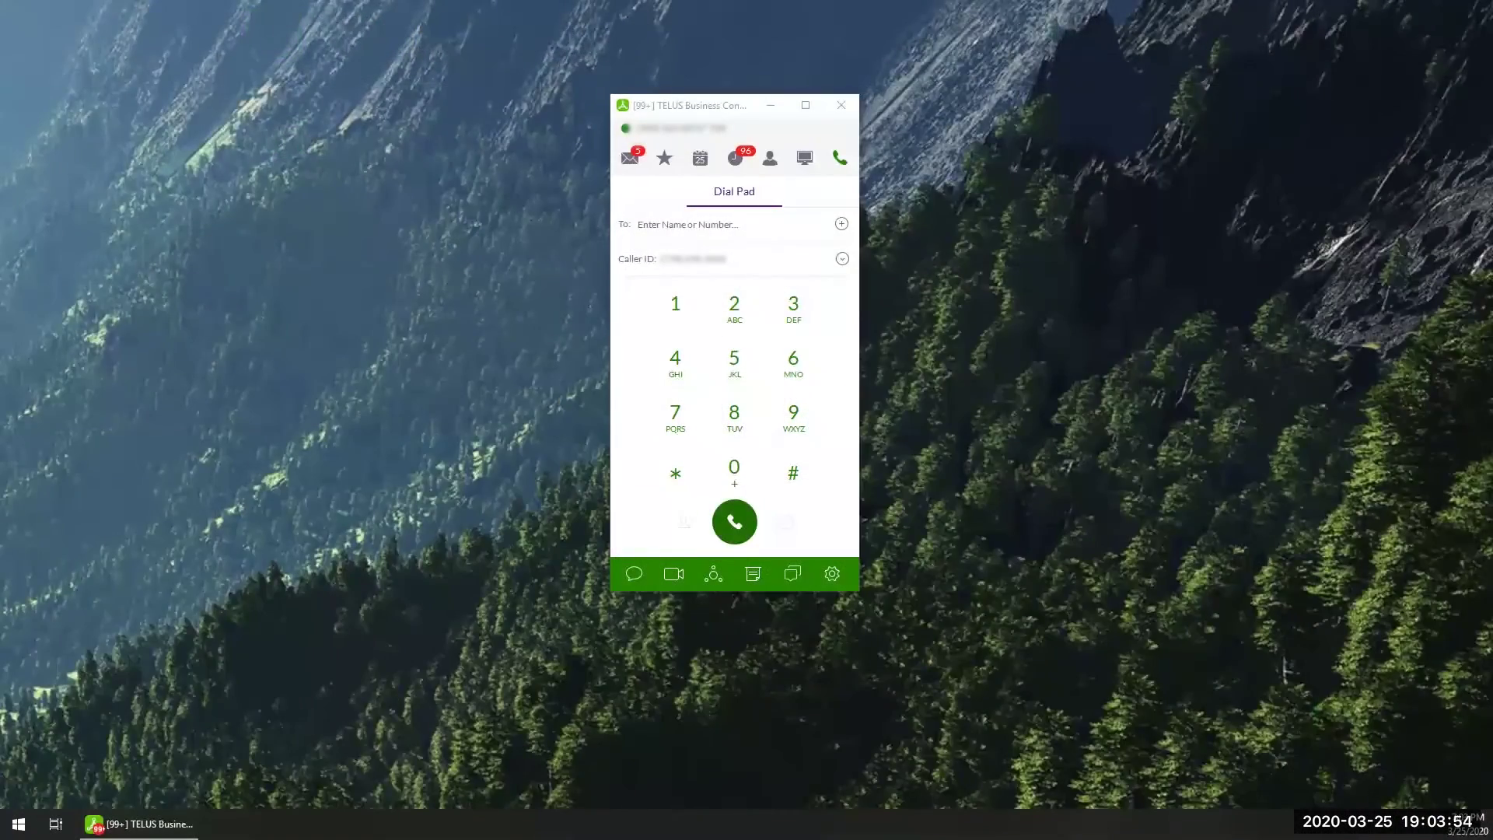
# Dismiss the contact picker, call the entered number, answer the incoming call, then open messages
pyautogui.moveTo(710, 106); pyautogui.dragTo(718, 102)
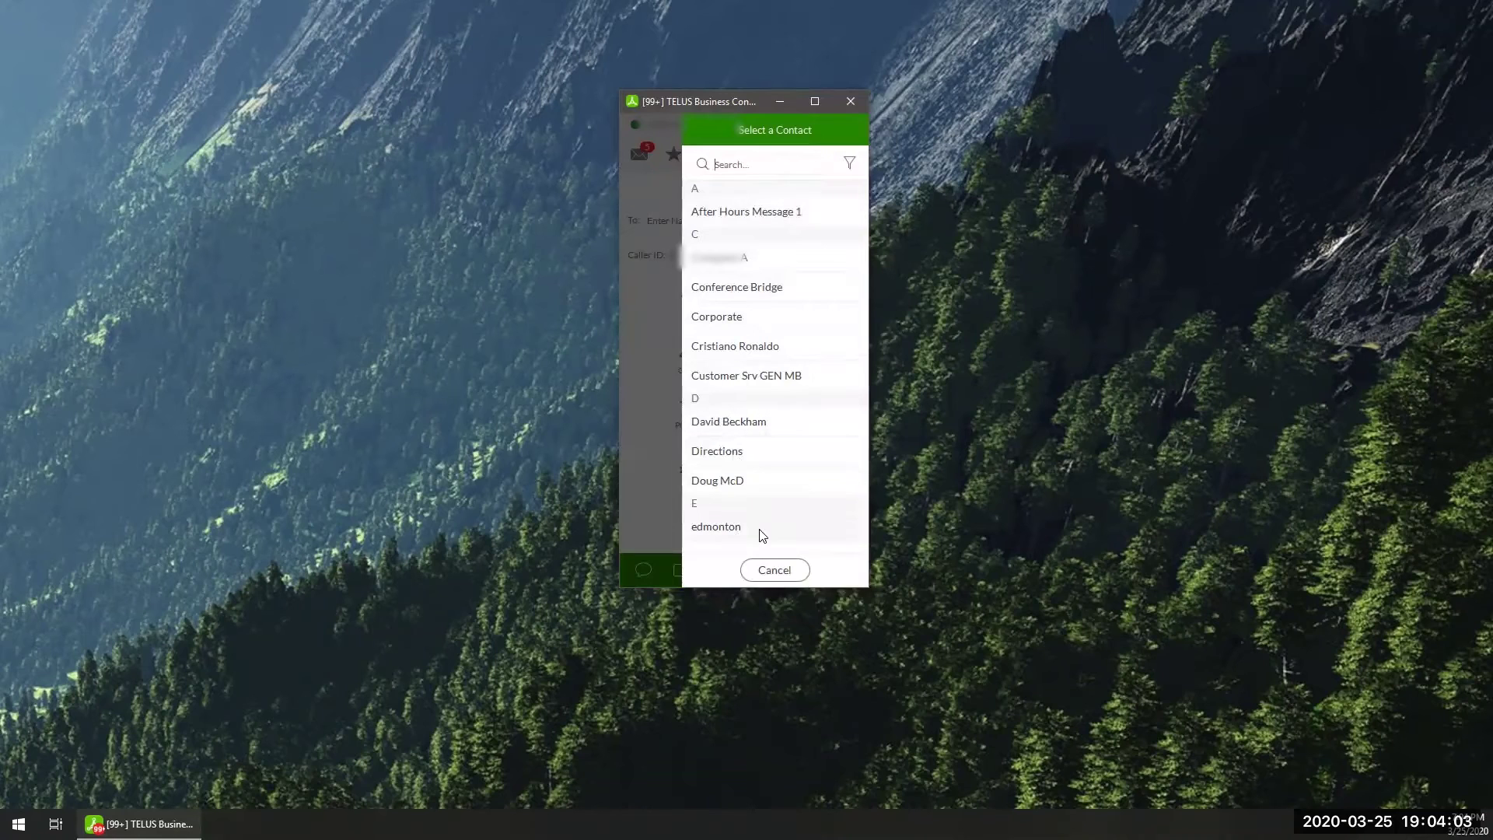
pyautogui.click(775, 570)
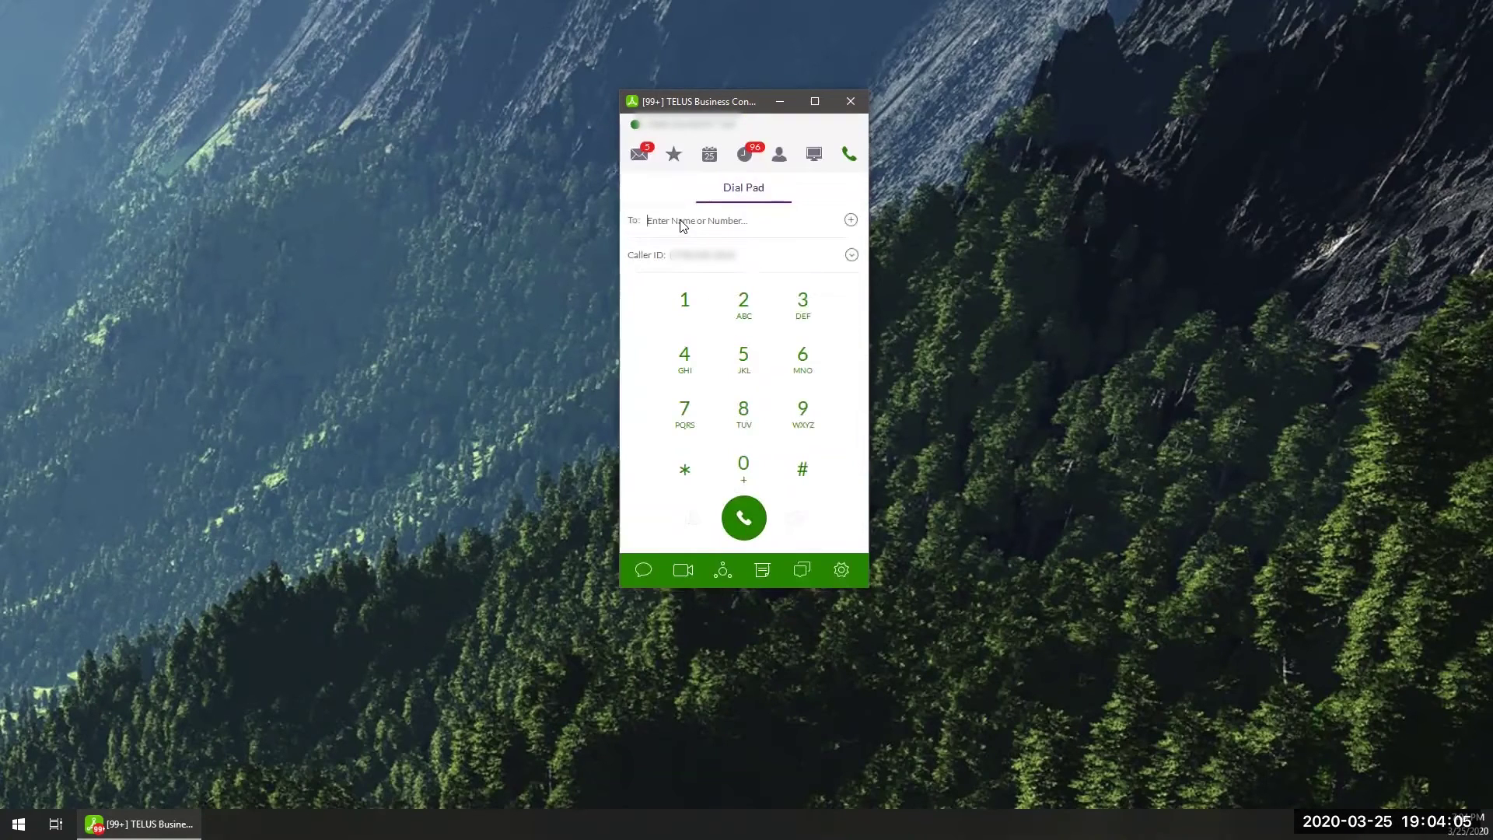
pyautogui.write('6137')
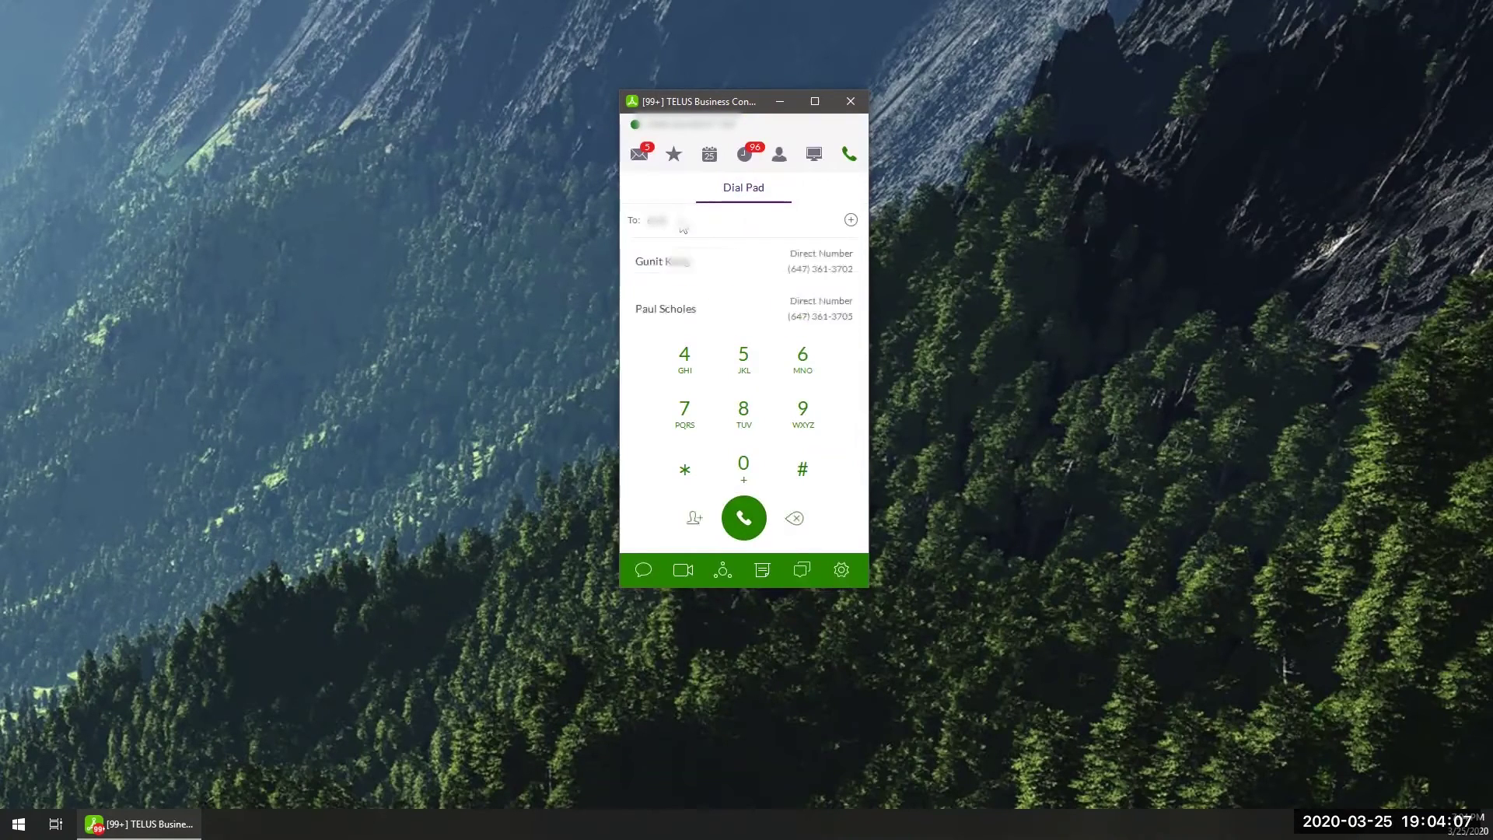
pyautogui.write('57')
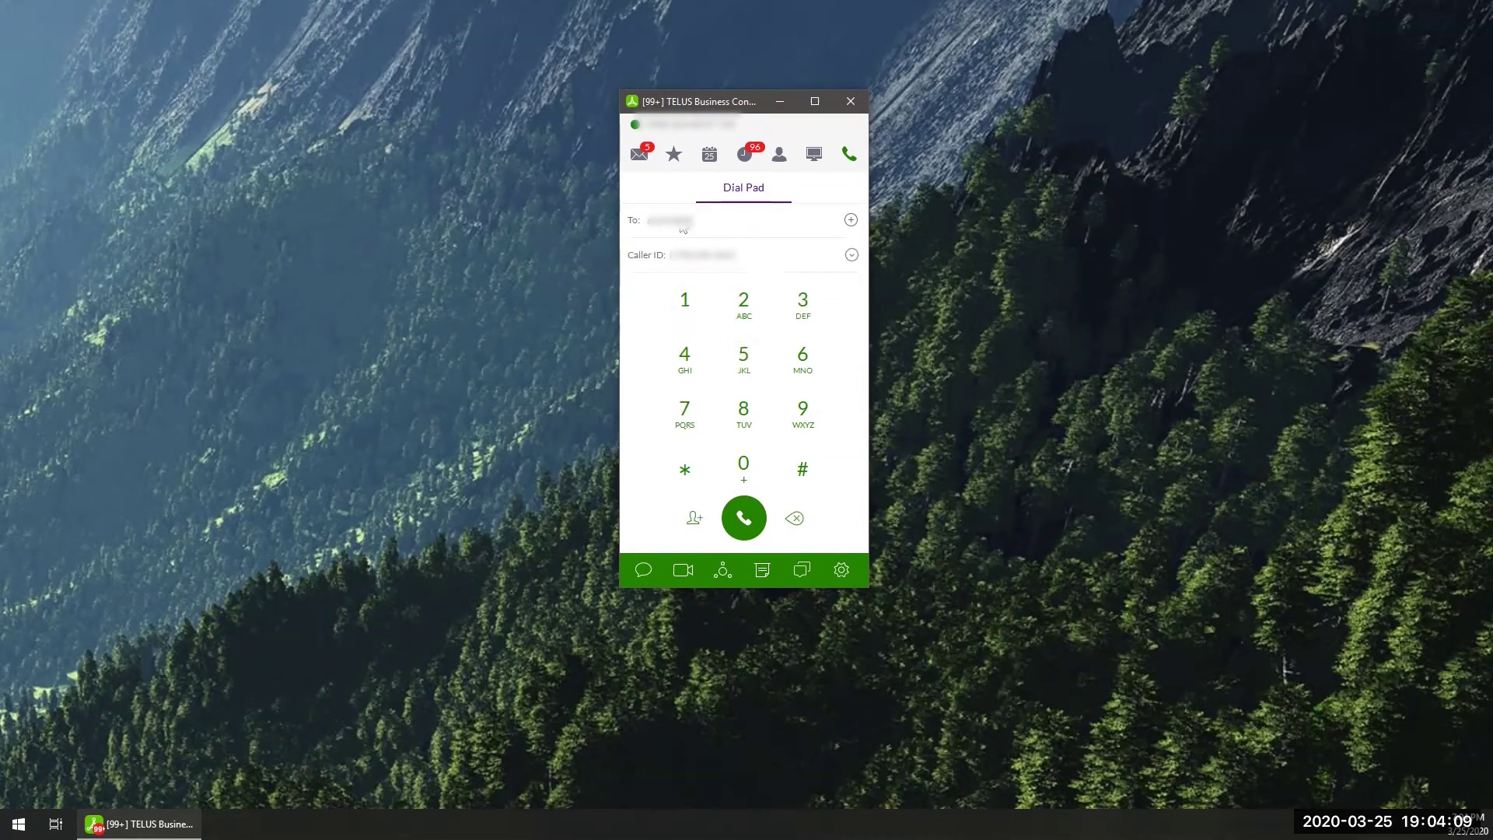
pyautogui.click(740, 517)
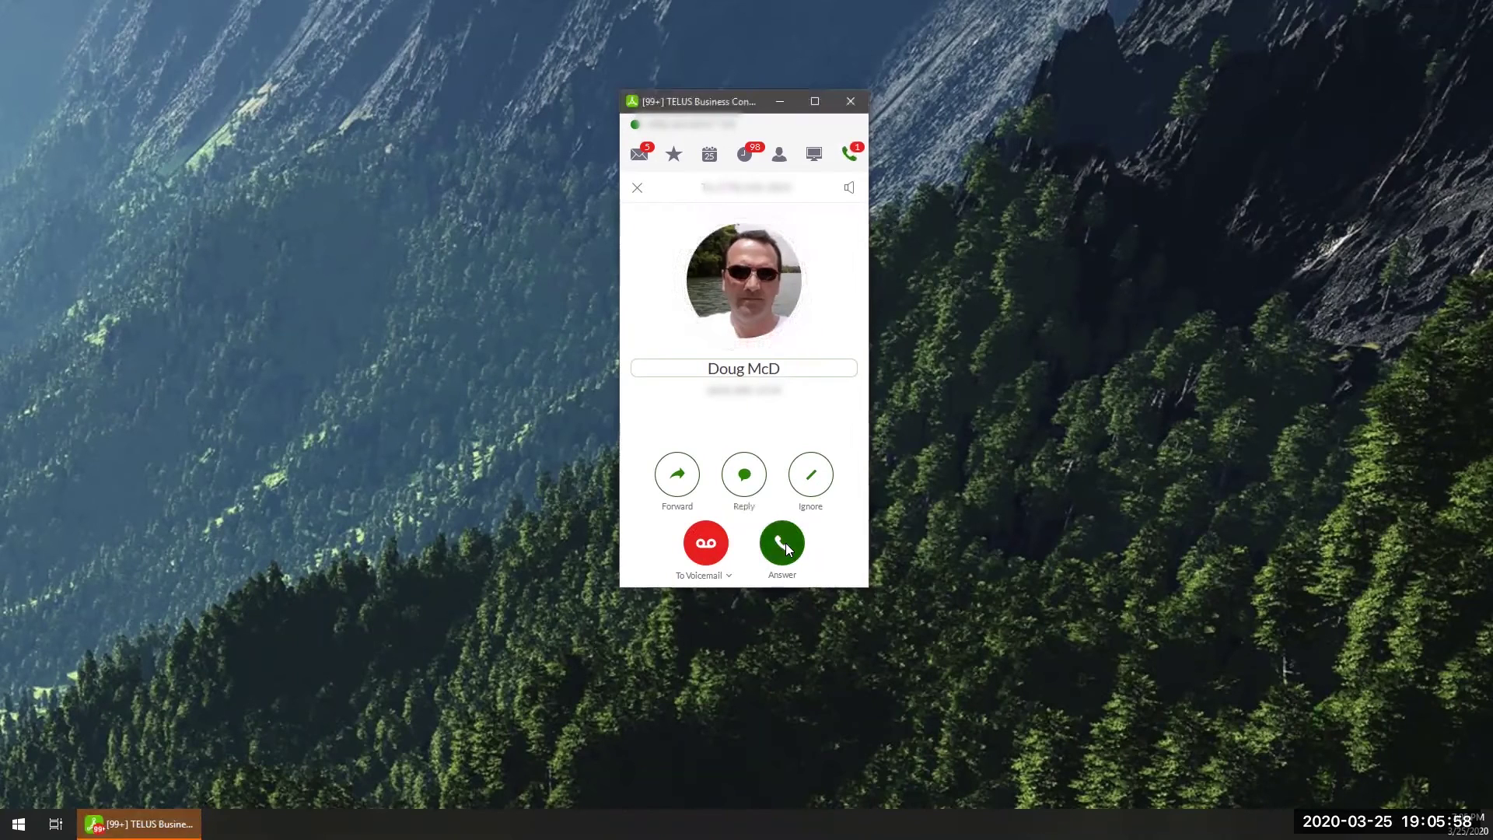
pyautogui.click(784, 544)
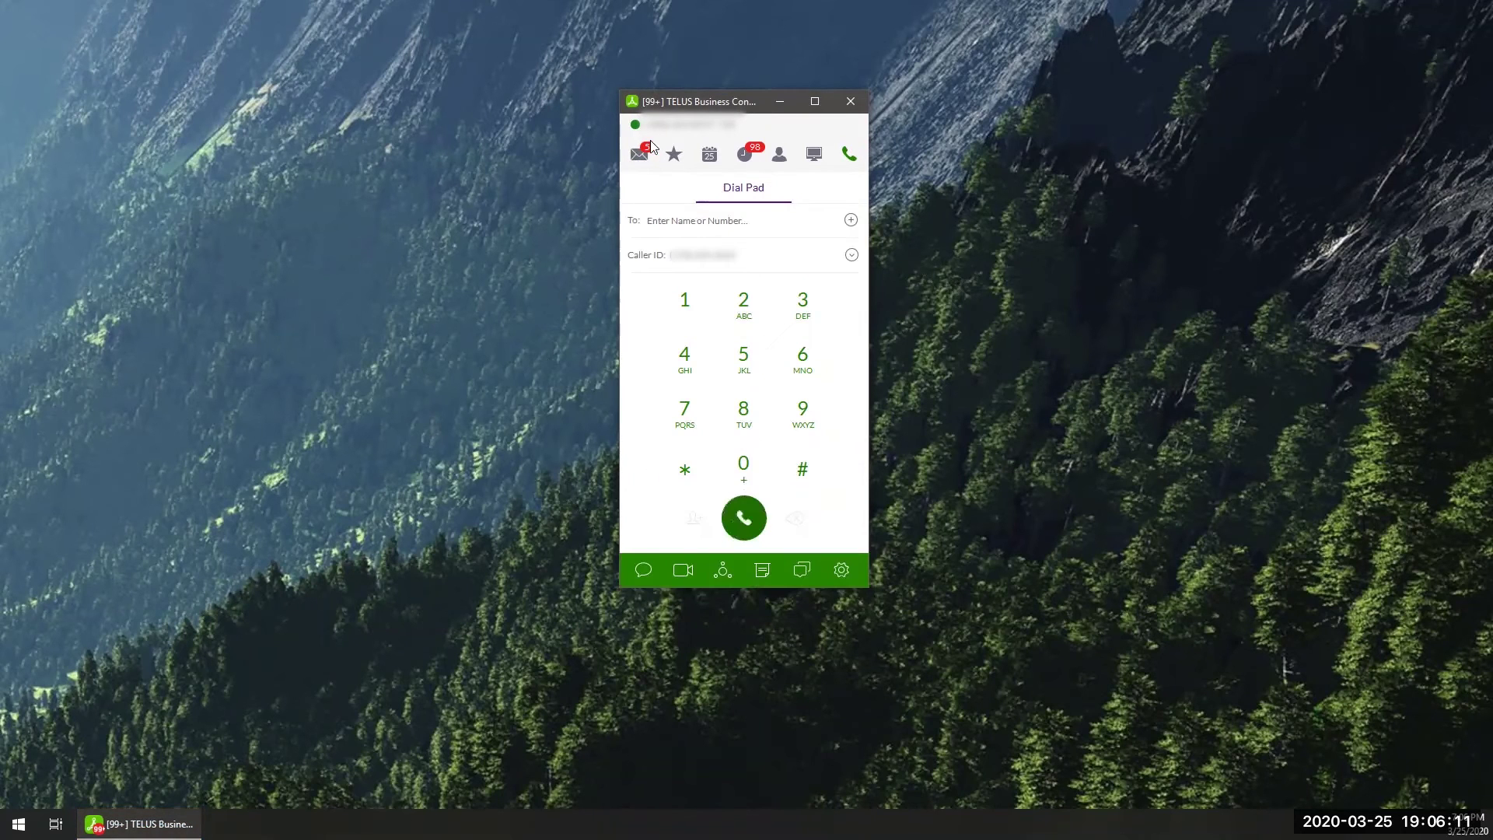
pyautogui.click(640, 155)
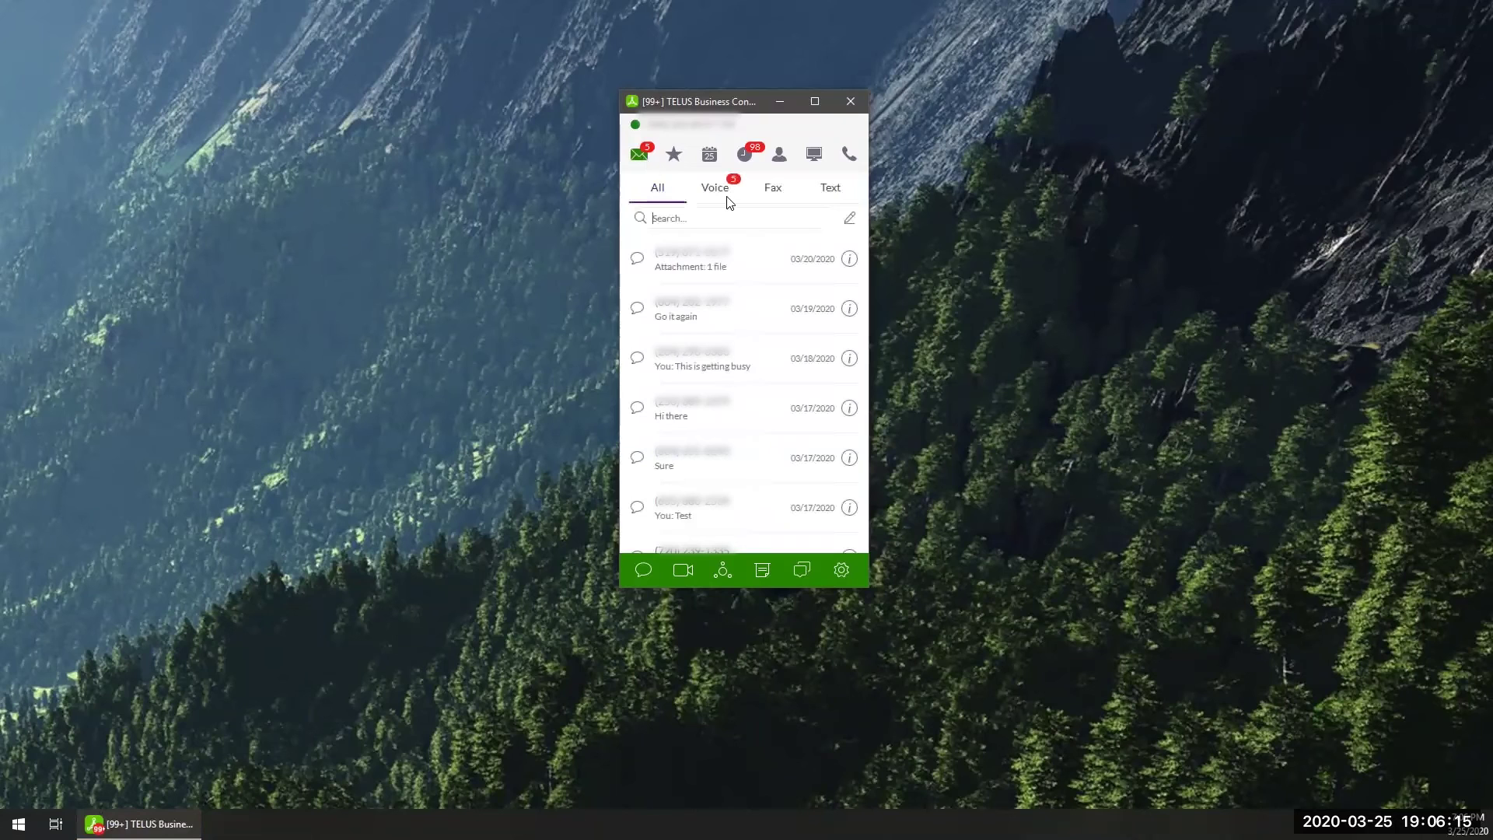
# Filter to Voice, expand the 1:21 VANCOUVER BC voicemail from 04/23/2019, and play it to 00:03
pyautogui.click(719, 190)
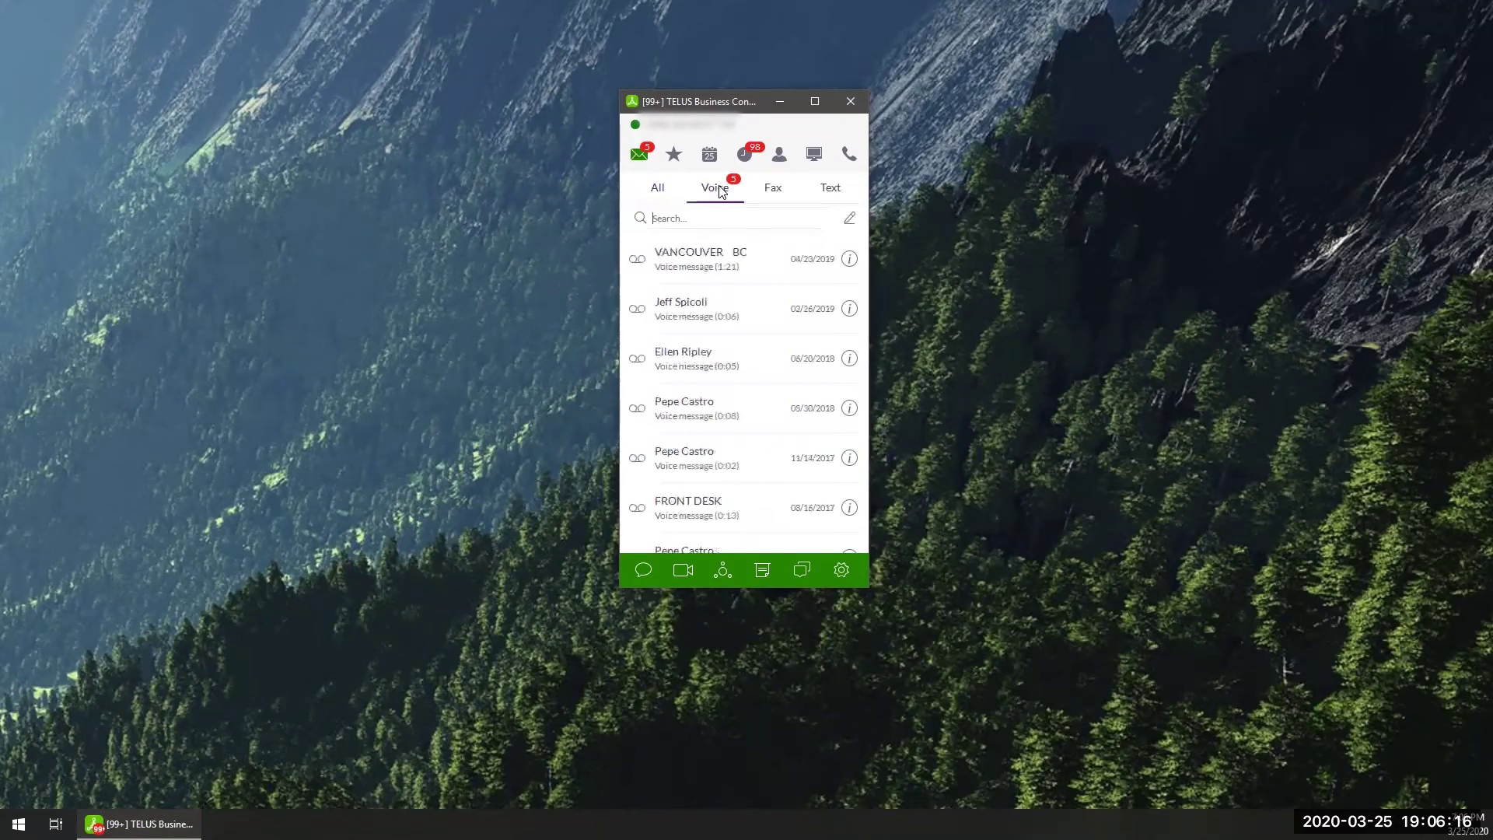
pyautogui.click(690, 260)
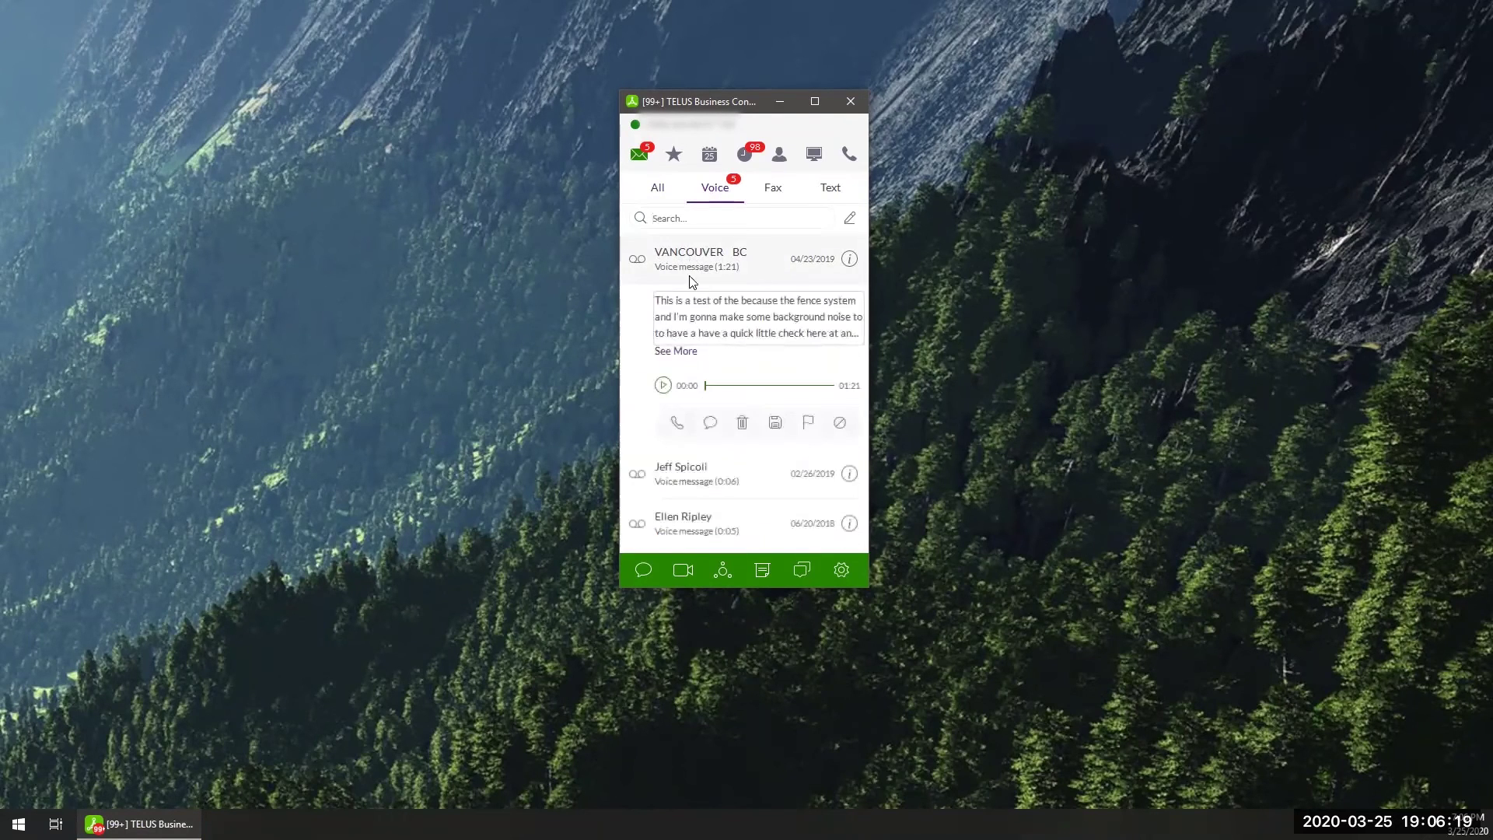
pyautogui.click(662, 385)
pyautogui.click(664, 385)
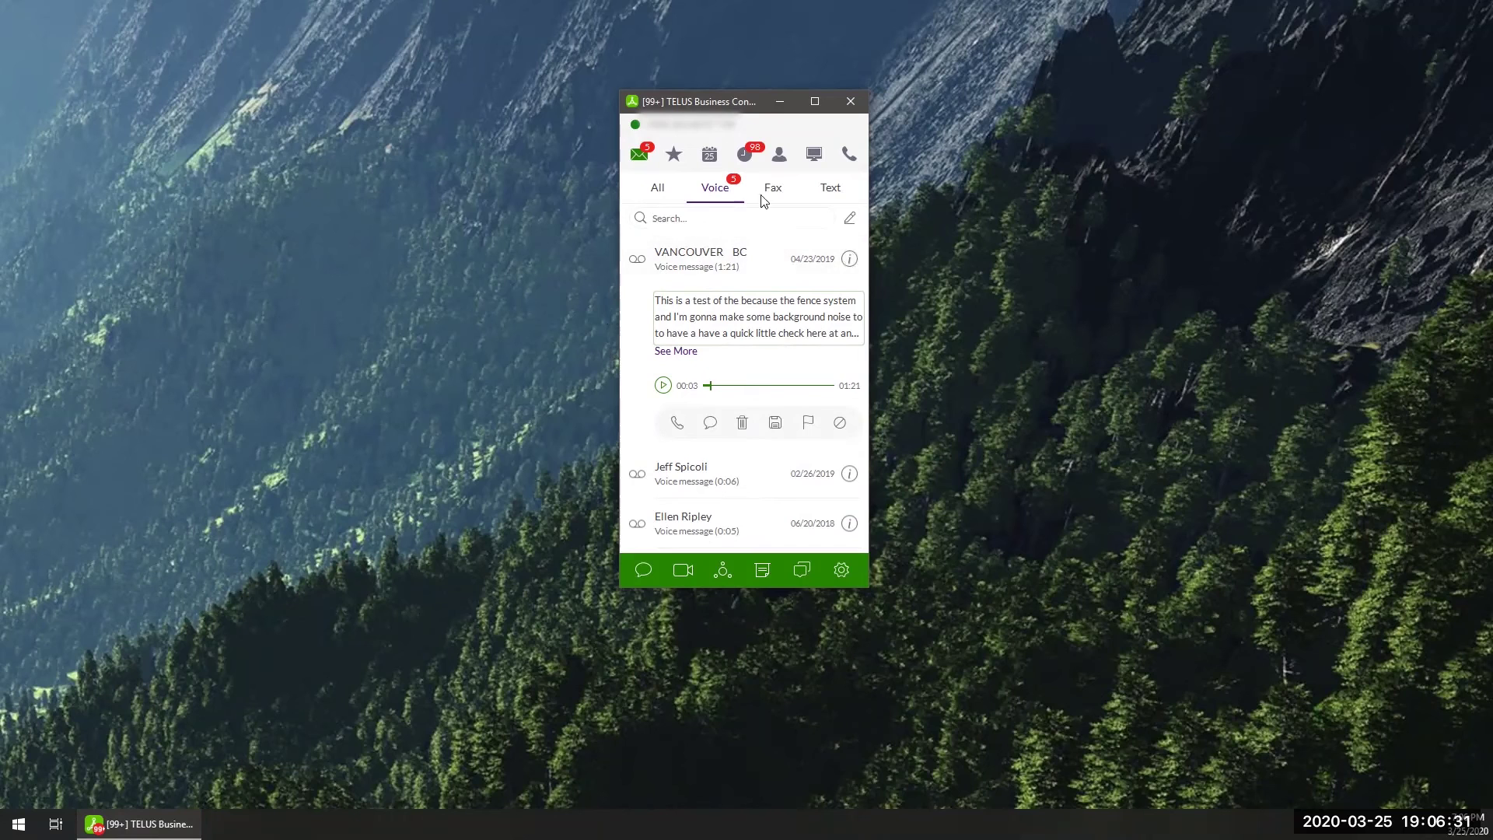
# View the 09/14/2017 JCS VET REPRODU fax as a PDF, close it, and show Text messages
pyautogui.click(780, 189)
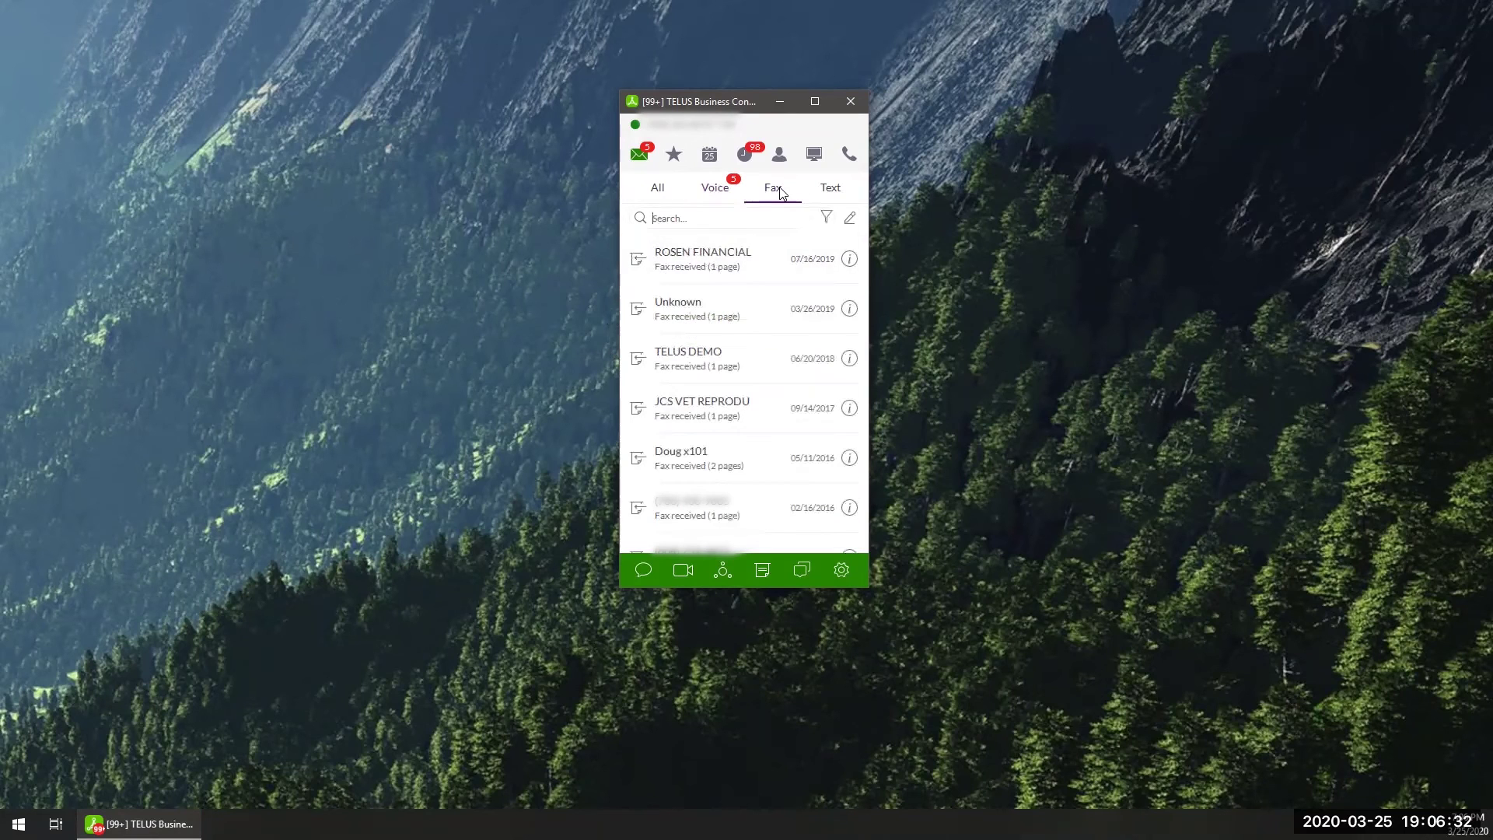
pyautogui.click(692, 414)
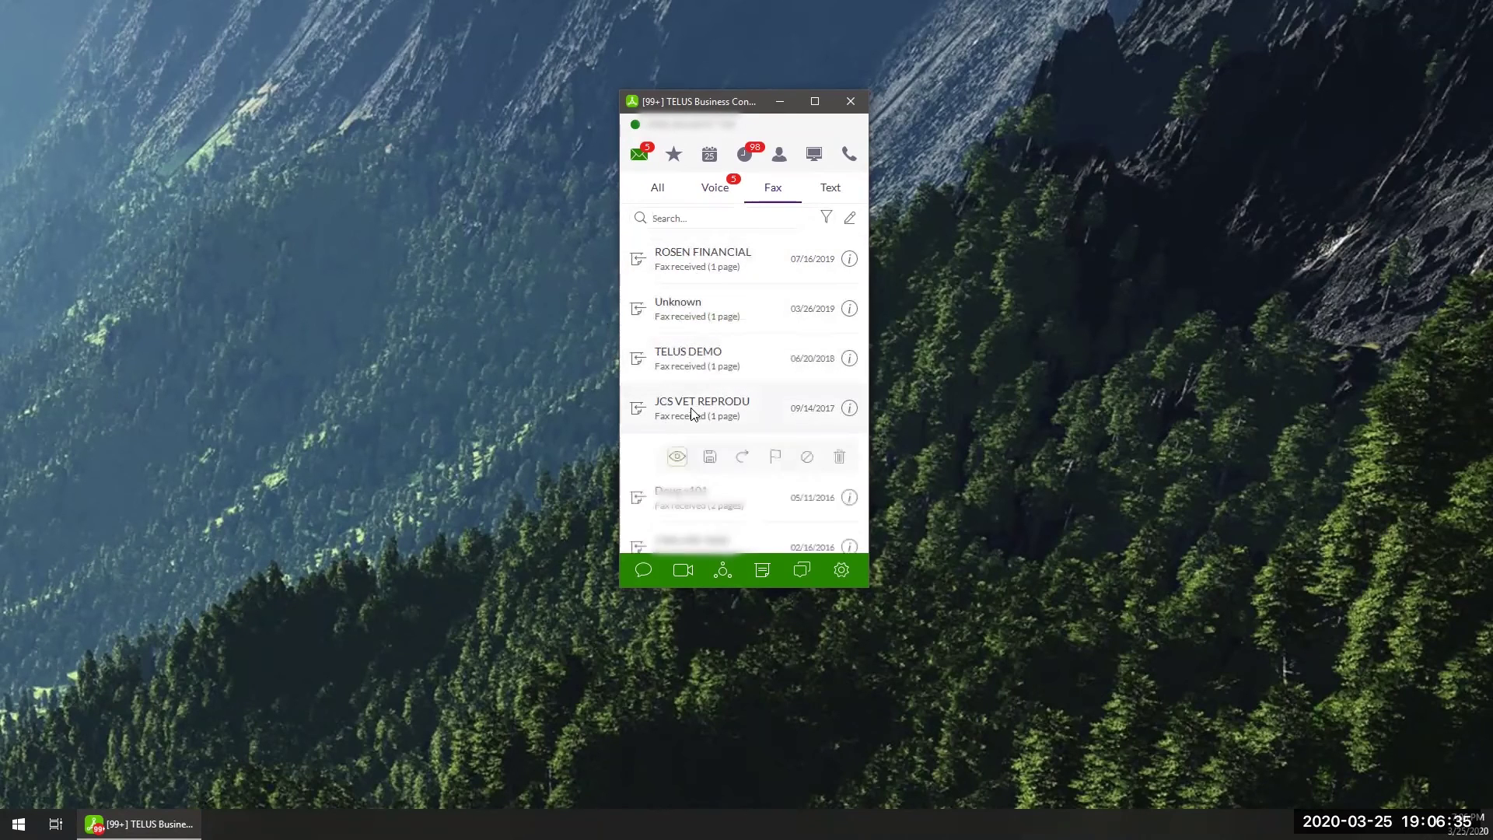
pyautogui.click(677, 457)
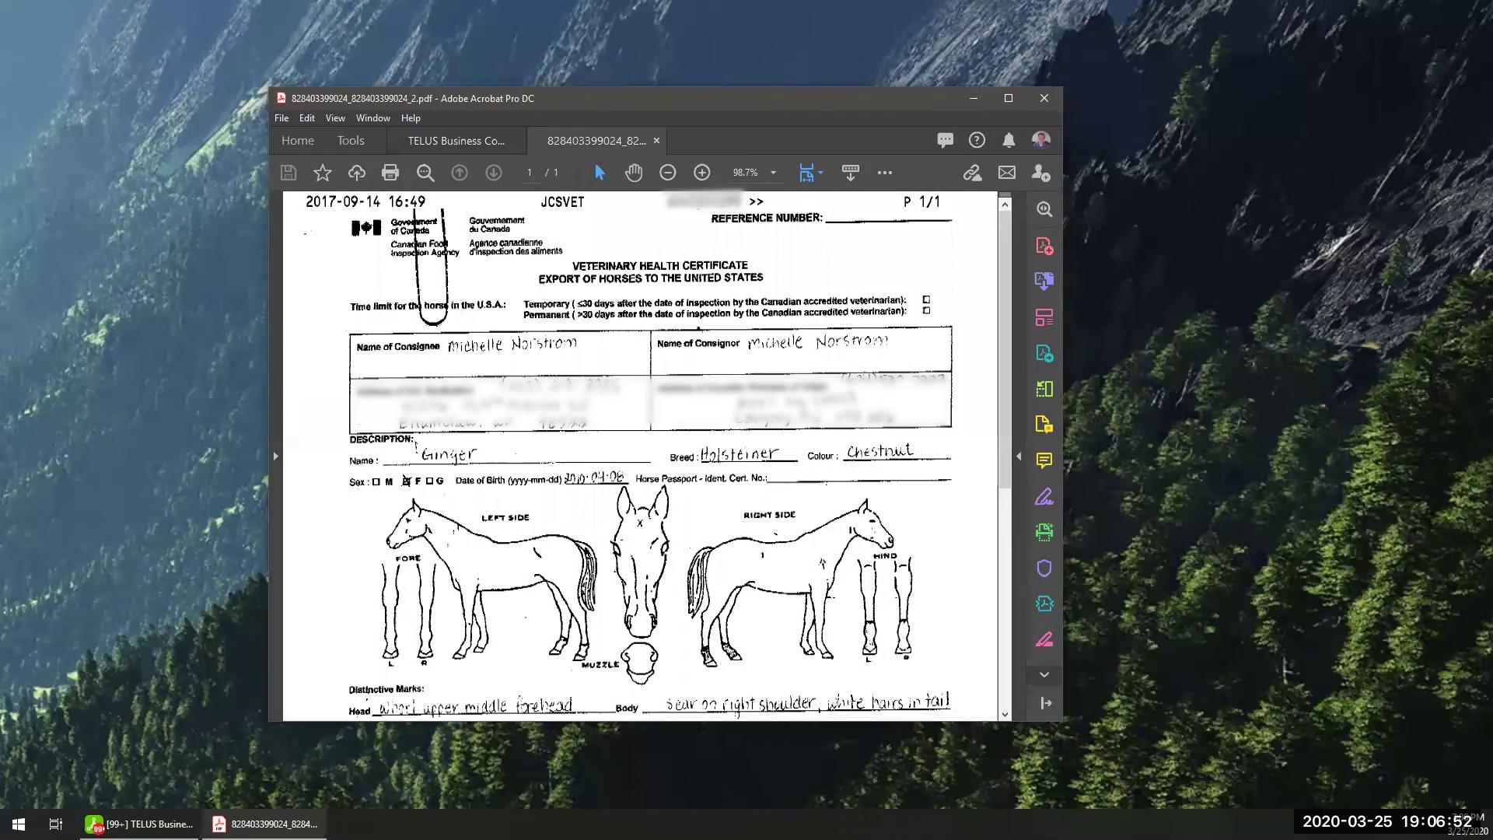
pyautogui.click(1045, 101)
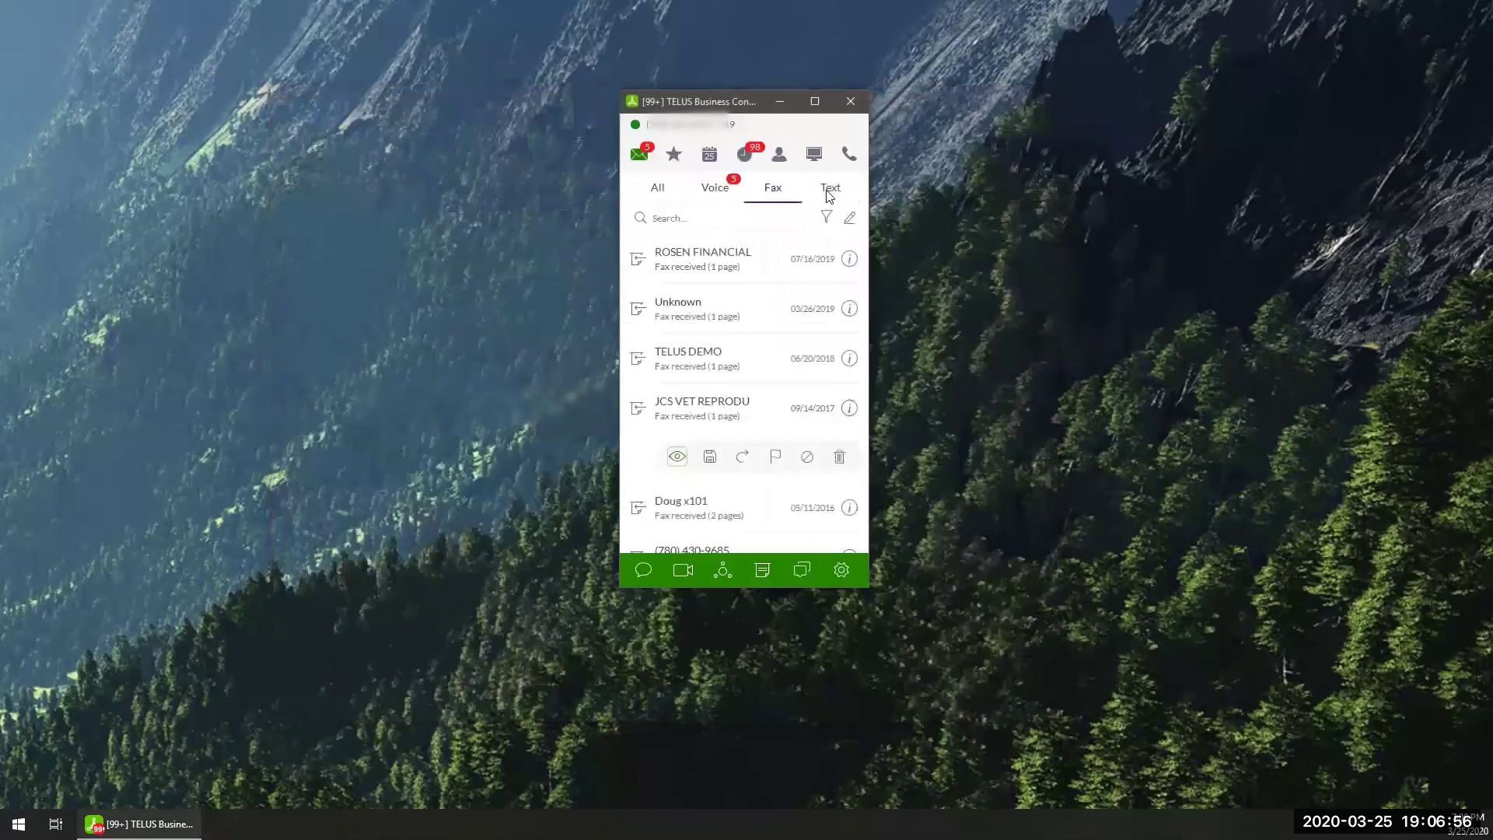
pyautogui.click(832, 189)
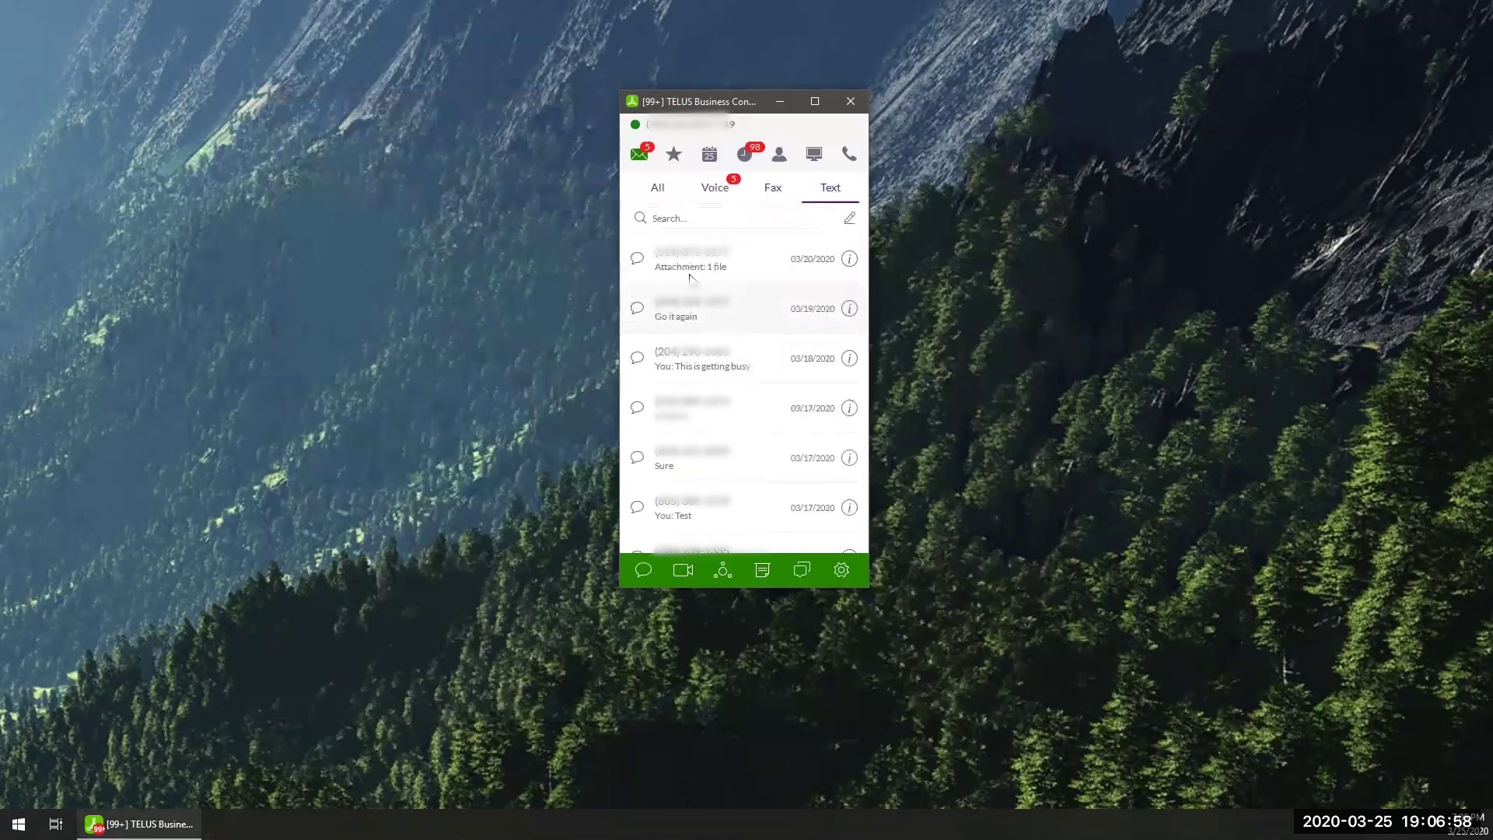